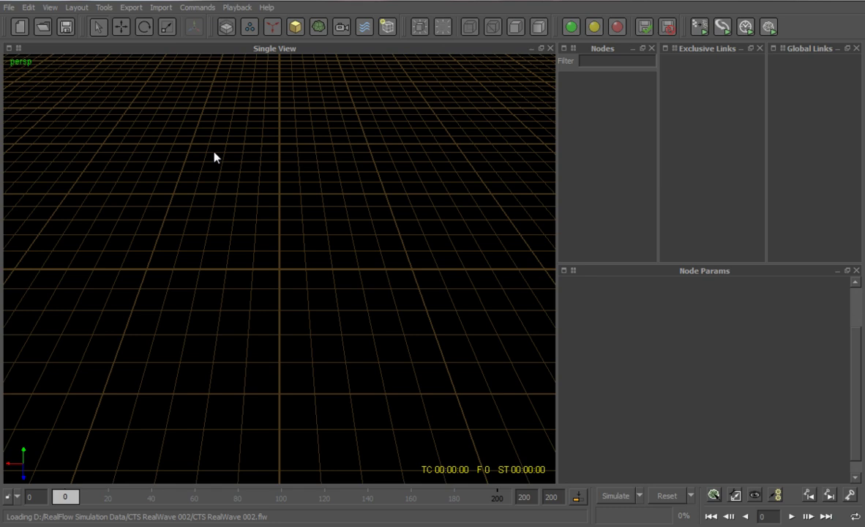
Add a RealWave surface to the scene and hide the viewport grid.
click(362, 29)
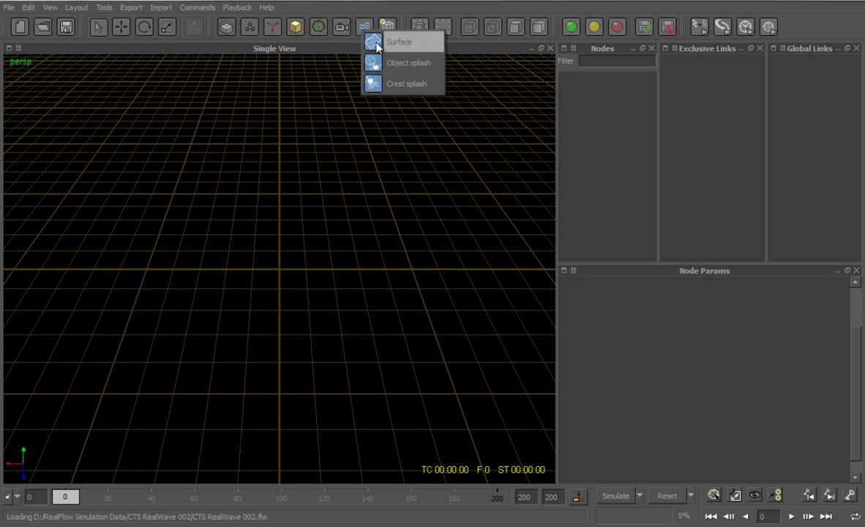
click(375, 44)
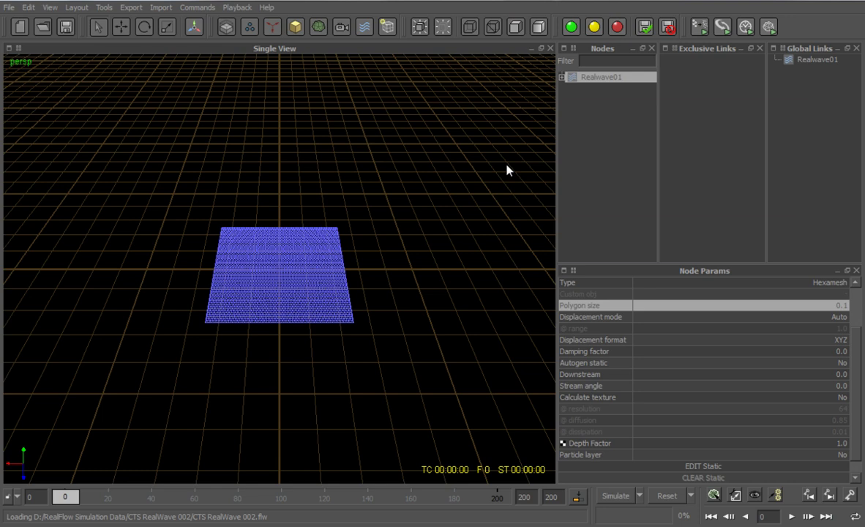
scroll(499, 172, up, 5)
alt+drag(260, 257, 224, 238)
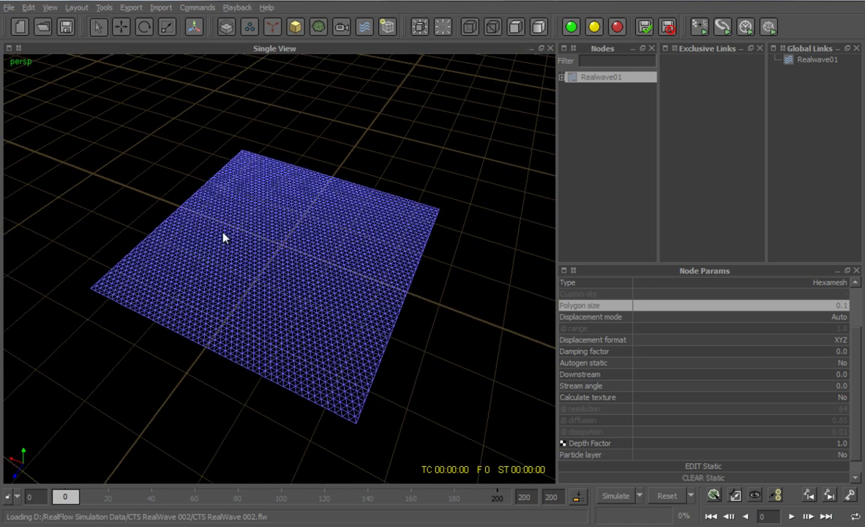
click(50, 7)
click(50, 104)
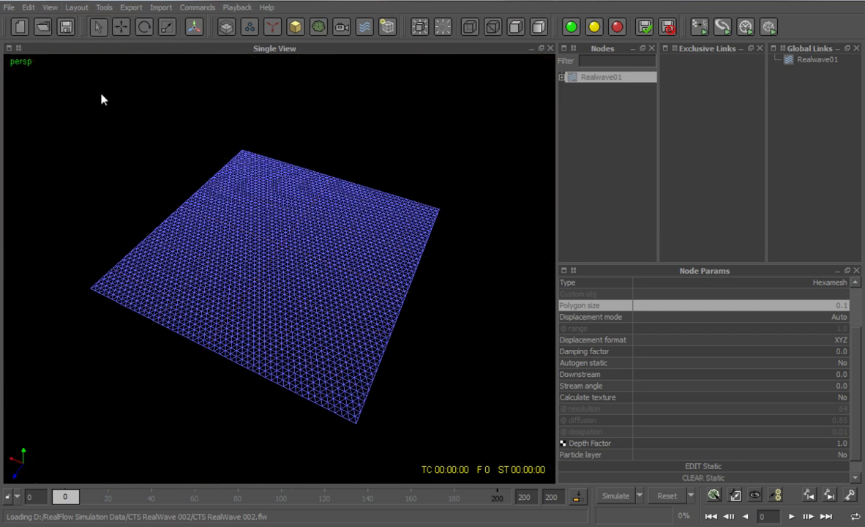
Add a Statistical Spectrum wave to the RealWave surface and reset the simulation to apply it.
click(561, 77)
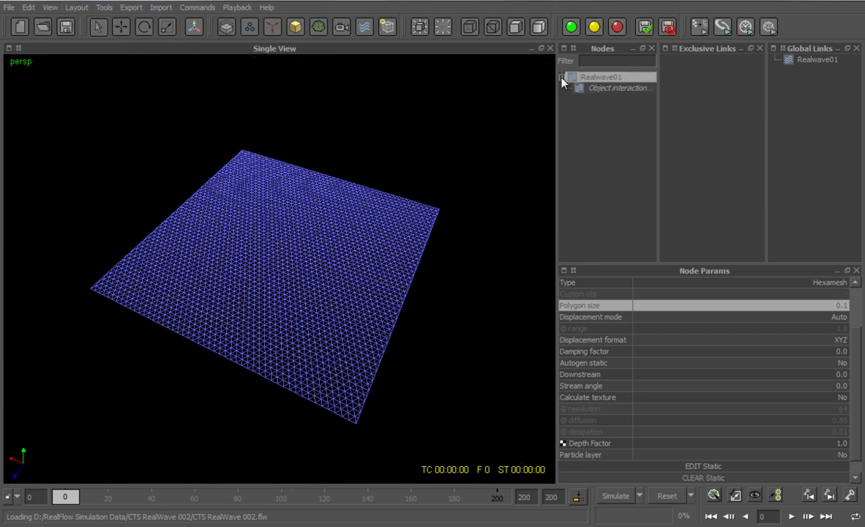
click(607, 89)
scroll(855, 357, up, 2)
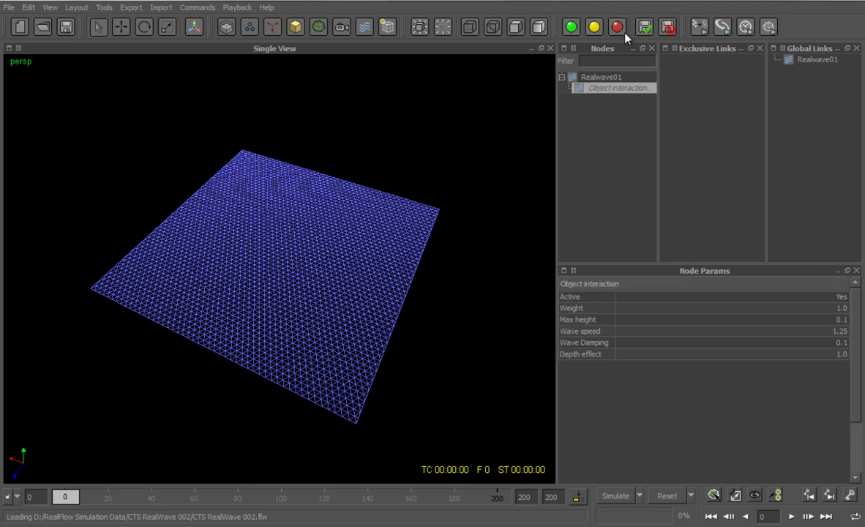
click(604, 78)
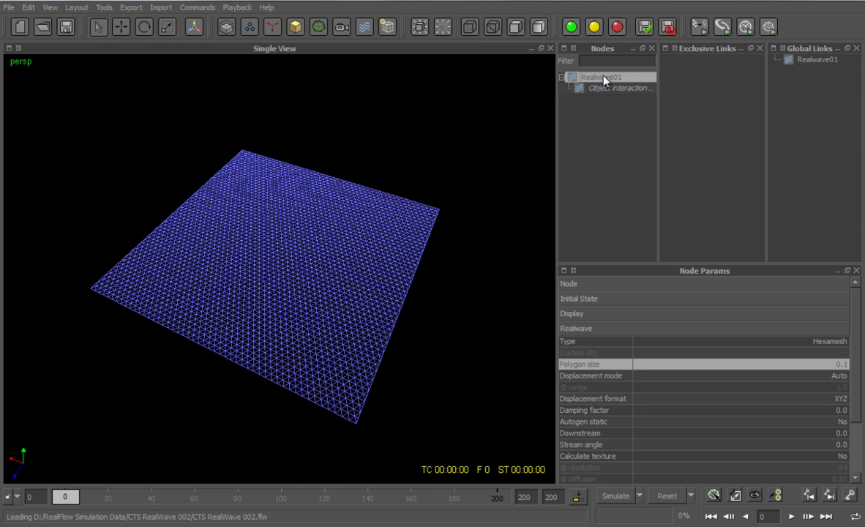
right_click(604, 78)
mouse_move(638, 161)
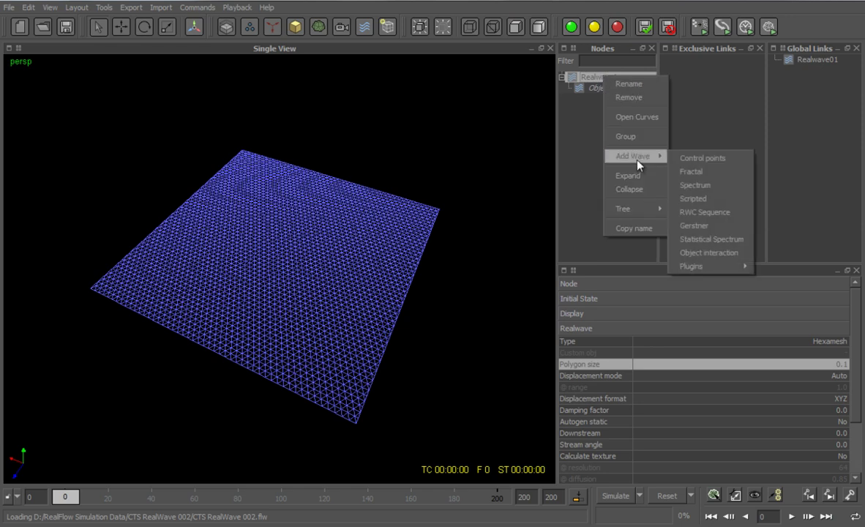
click(745, 242)
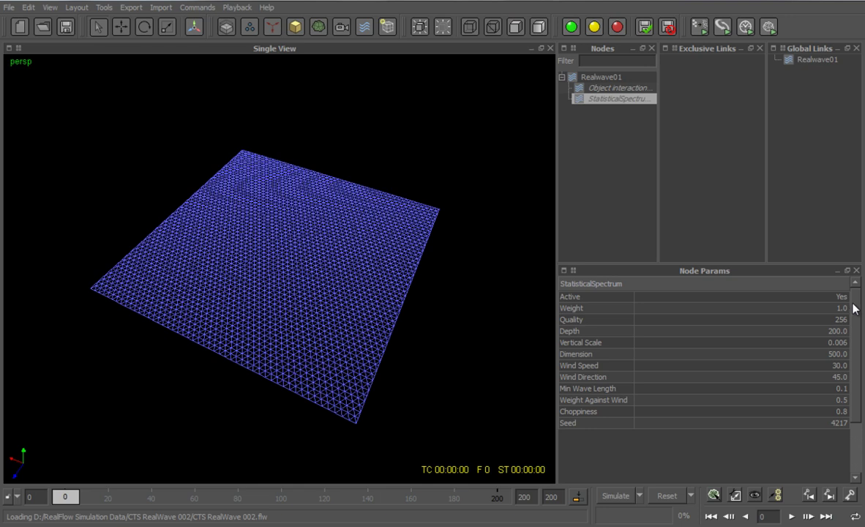
click(666, 496)
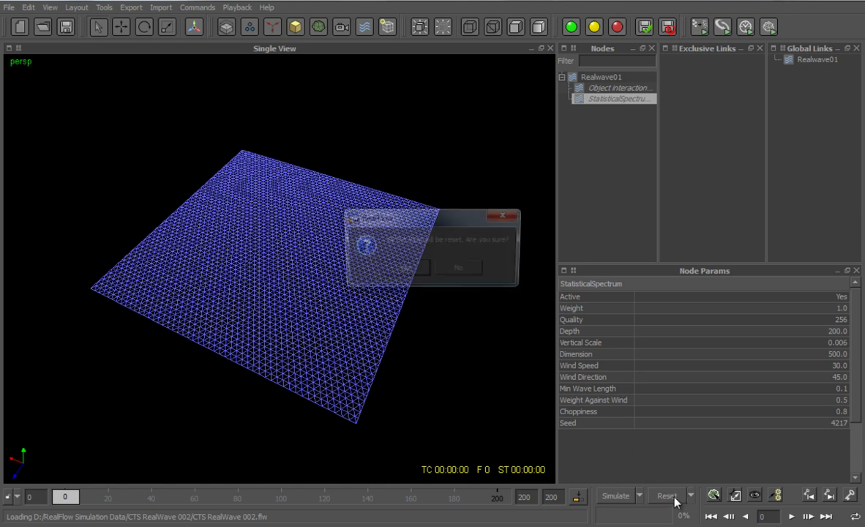
click(420, 273)
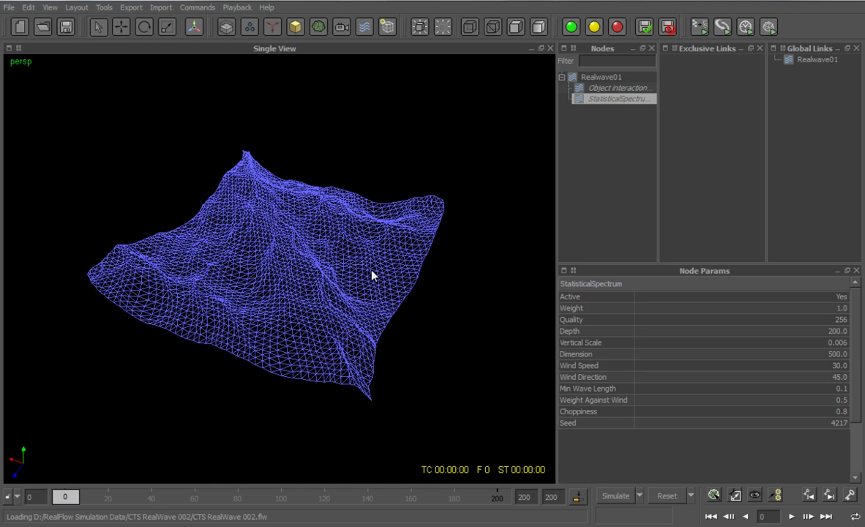
Switch the viewport display through bounding box and wireframe to smooth shading.
click(468, 29)
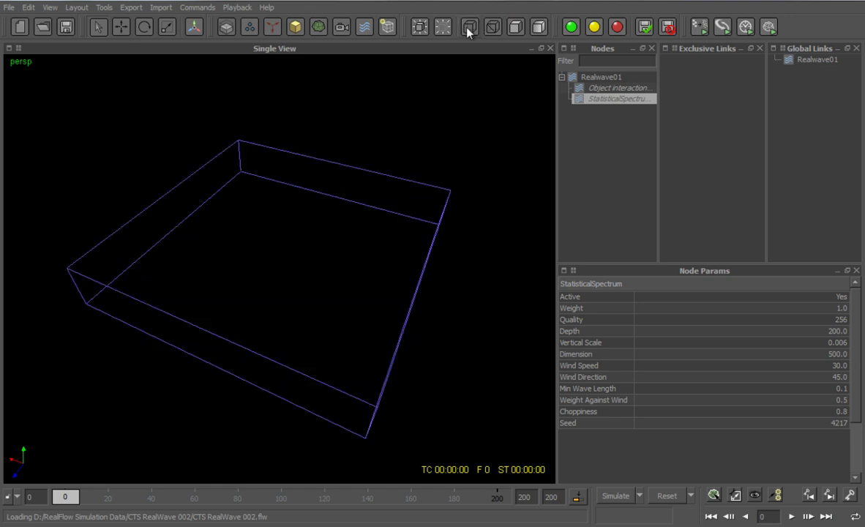
click(488, 28)
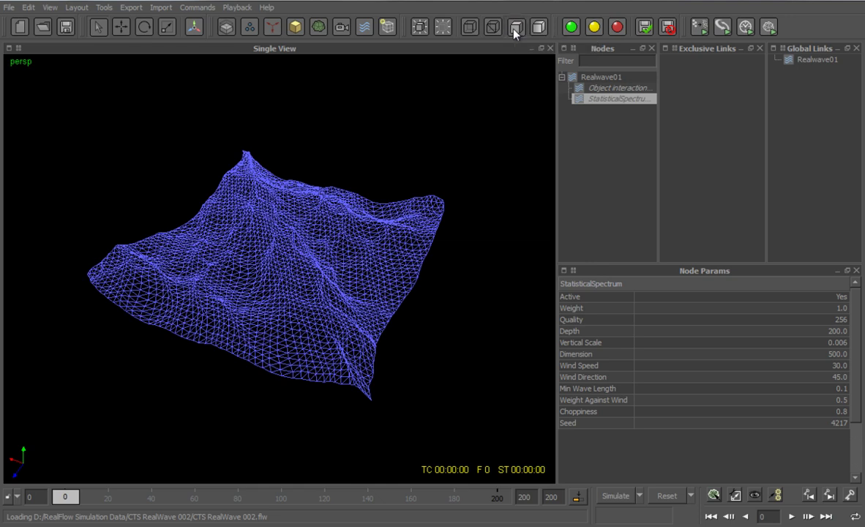
click(514, 30)
click(538, 29)
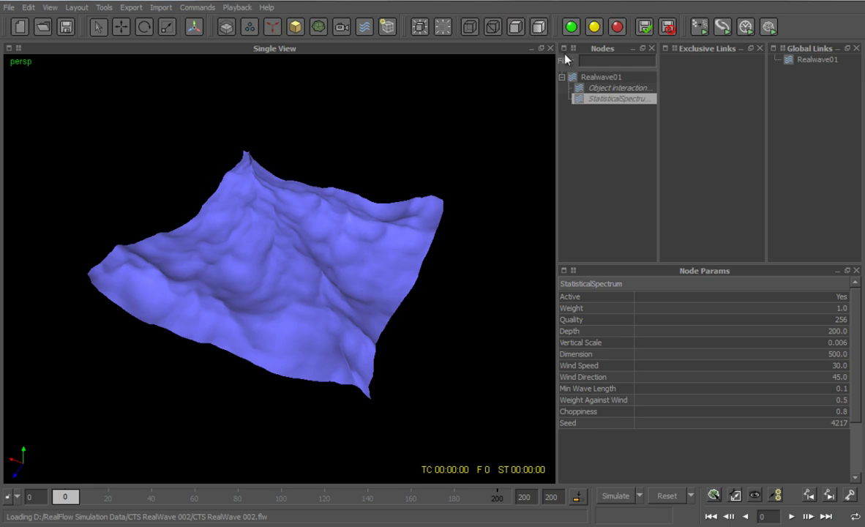
Show the RealWave surface in wireframe, set its polygon size to 0.5 and reset the simulation.
click(603, 77)
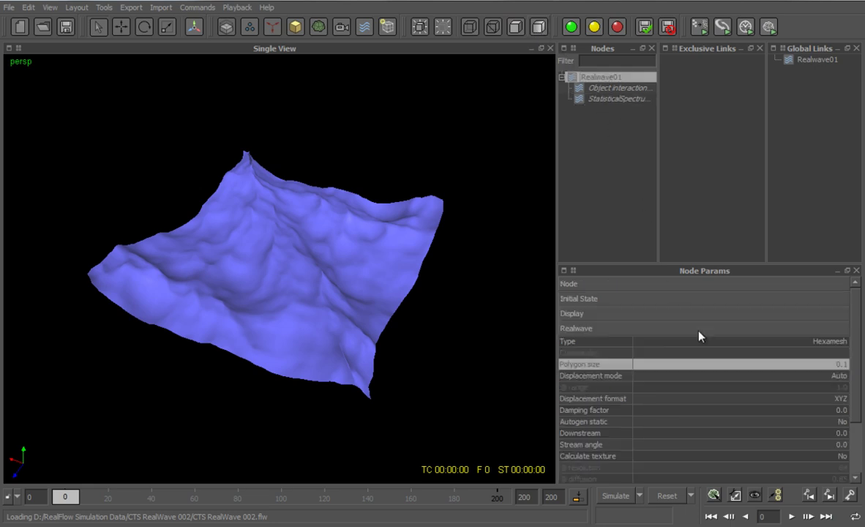
drag(857, 358, 846, 395)
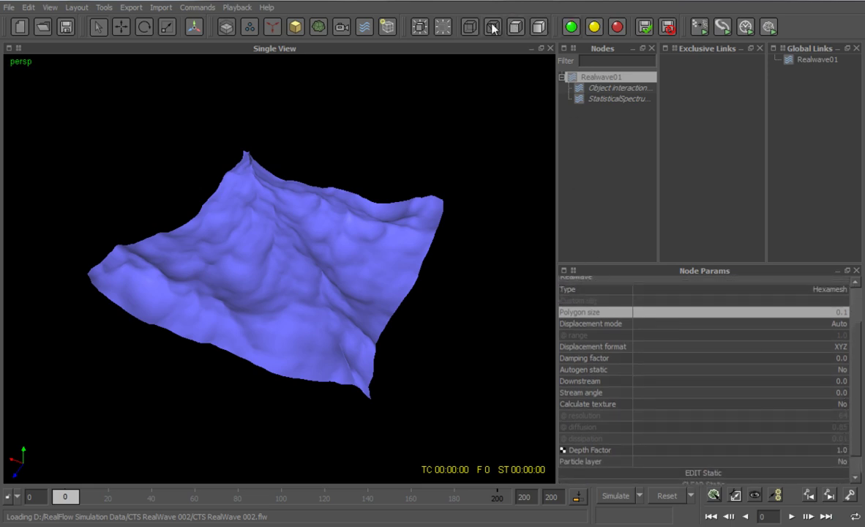
click(458, 27)
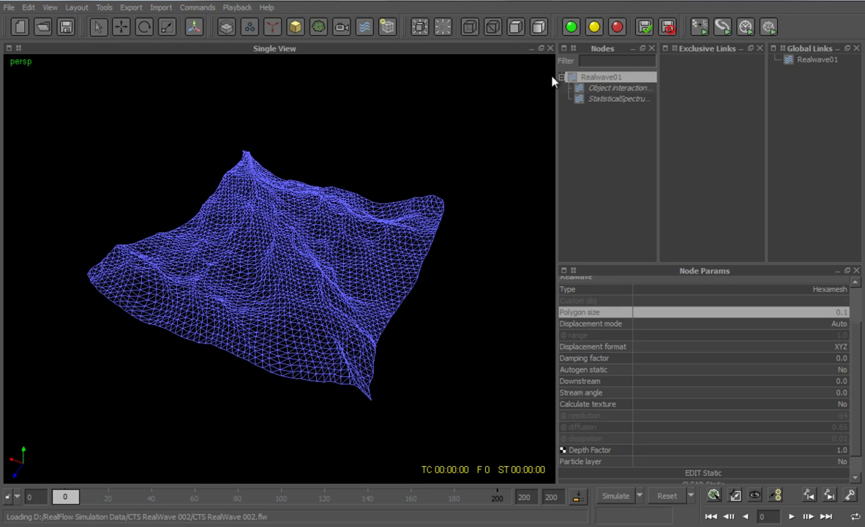
double_click(766, 311)
text(0.5)
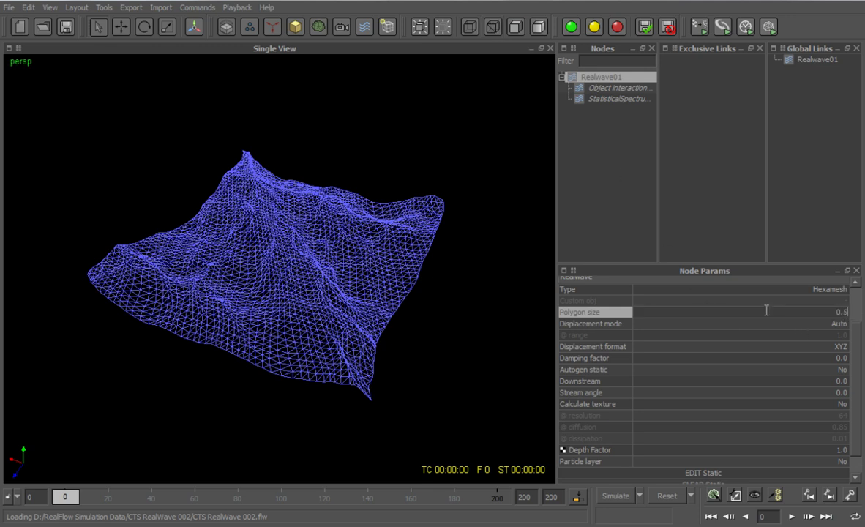
key(Return)
click(661, 495)
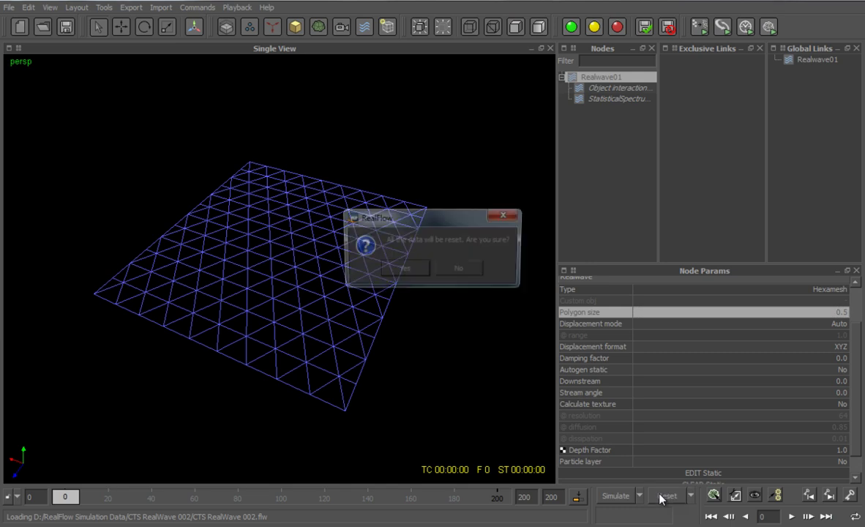
key(Return)
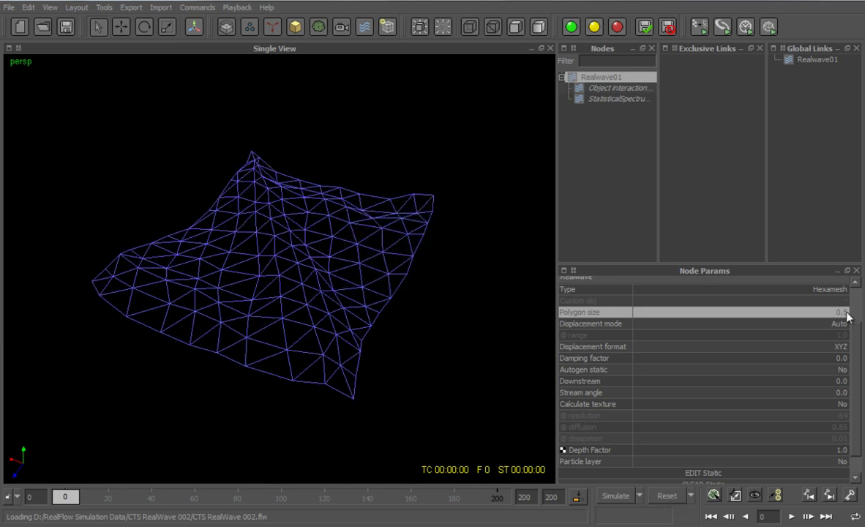
Set the RealWave surface's polygon size to 0.25 and reset the simulation.
double_click(780, 314)
text(0.25)
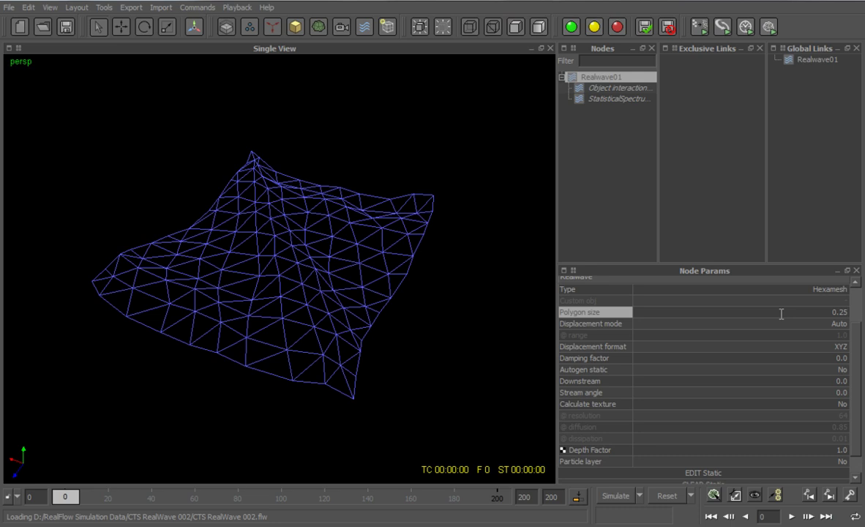
key(Return)
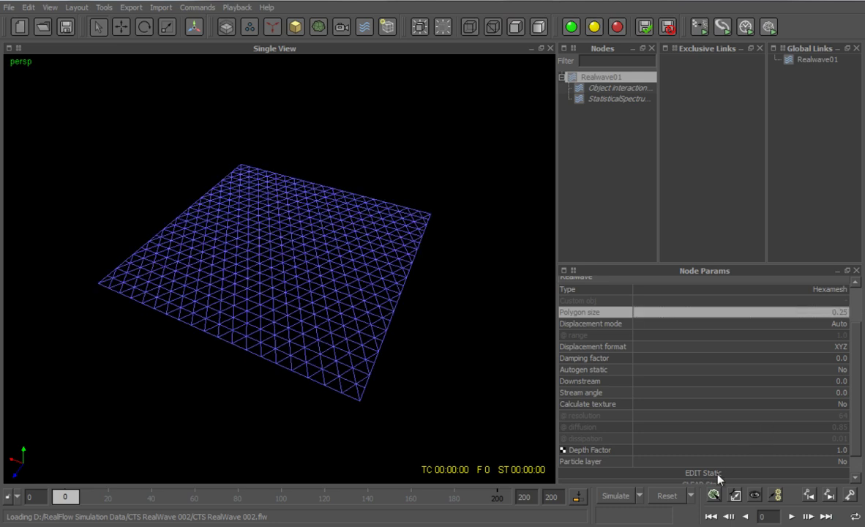
click(666, 495)
key(Return)
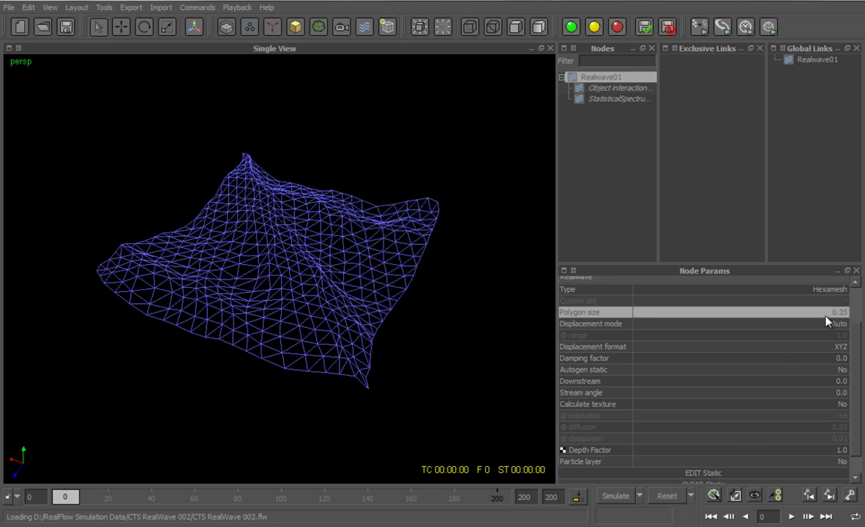
Set the surface's polygon size to 0.05, reset the simulation and display the mesh with smooth shading.
double_click(787, 313)
text(0.05)
key(Return)
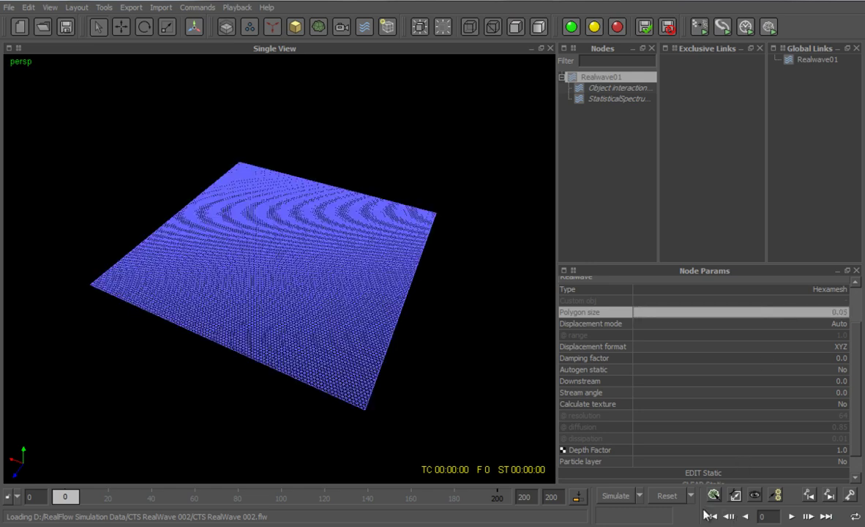
click(662, 496)
key(Return)
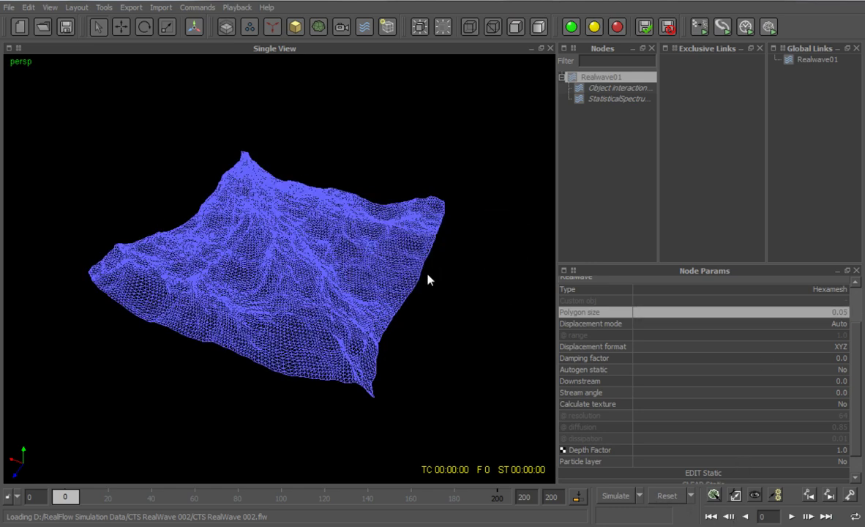
click(539, 28)
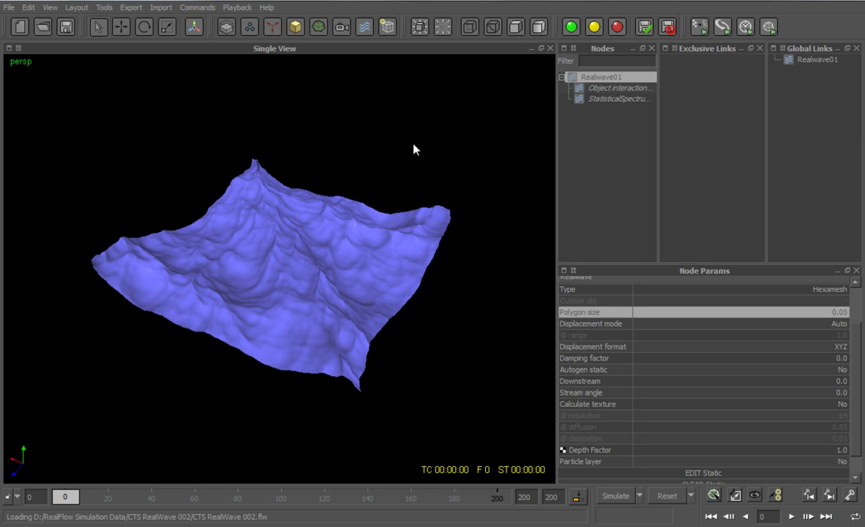
Set the RealWave surface's polygon size to 0.1 and reset the simulation.
double_click(826, 312)
text(0.1)
key(Return)
click(666, 496)
key(Return)
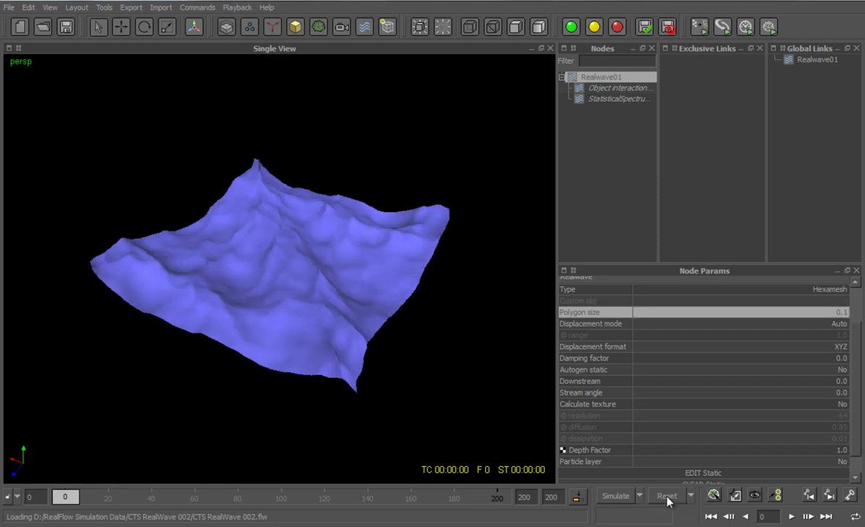
Simulate the wave through frame 200 and play back its preview in the Movie Player.
click(613, 497)
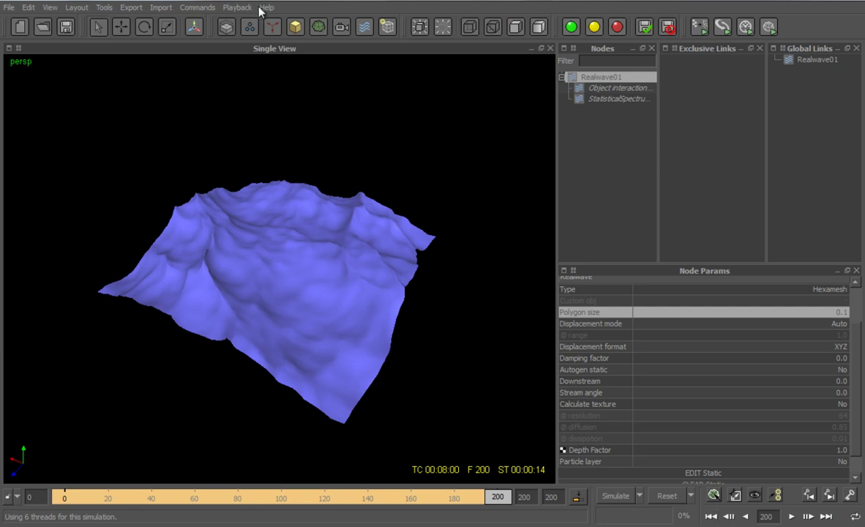
click(237, 8)
click(229, 20)
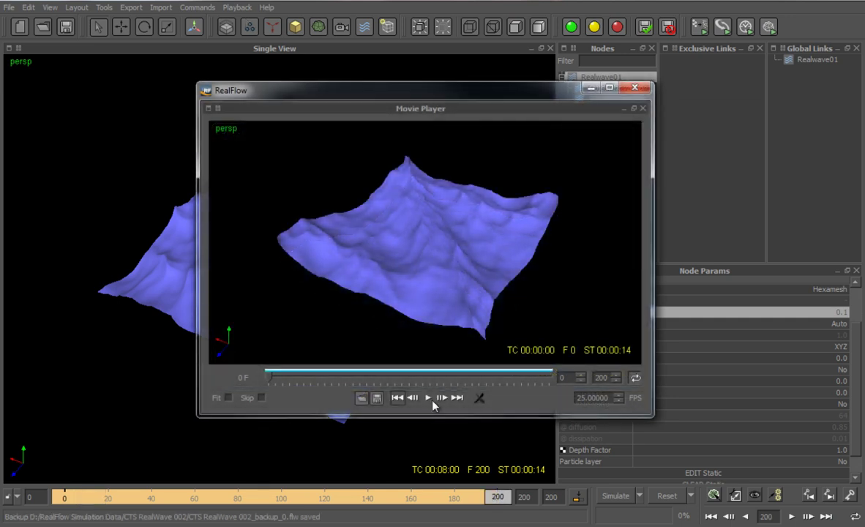
click(428, 398)
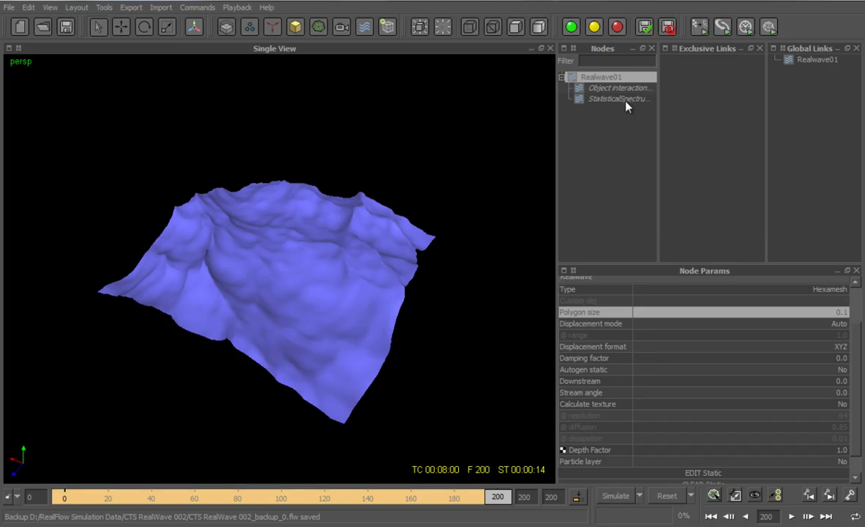
Replace the Statistical Spectrum wave on the RealWave surface with a Fractal wave.
click(624, 100)
right_click(627, 101)
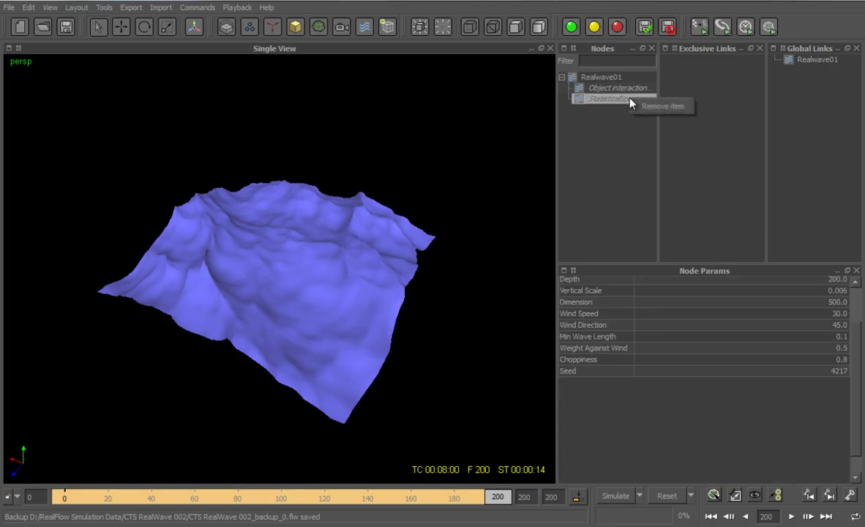
click(638, 108)
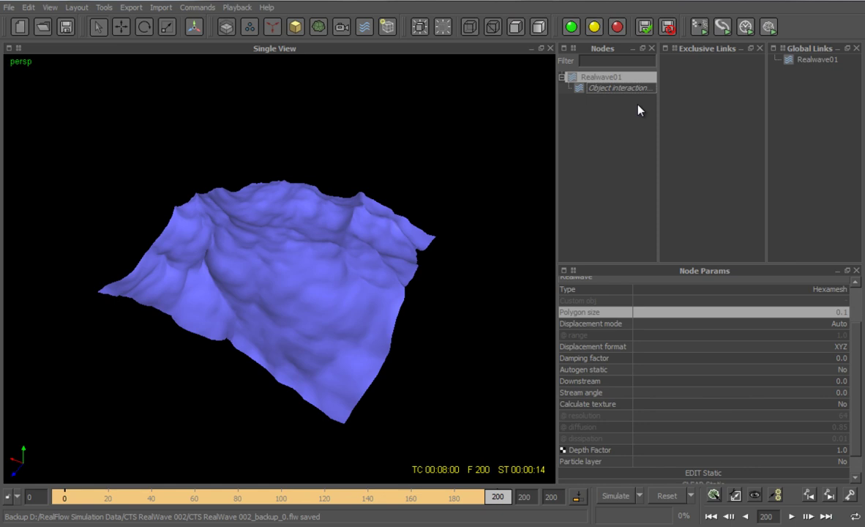
right_click(604, 79)
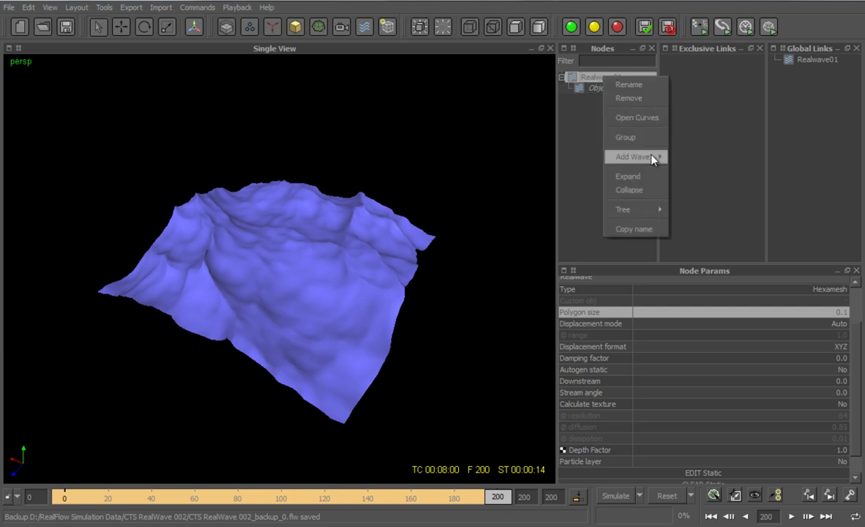
mouse_move(654, 158)
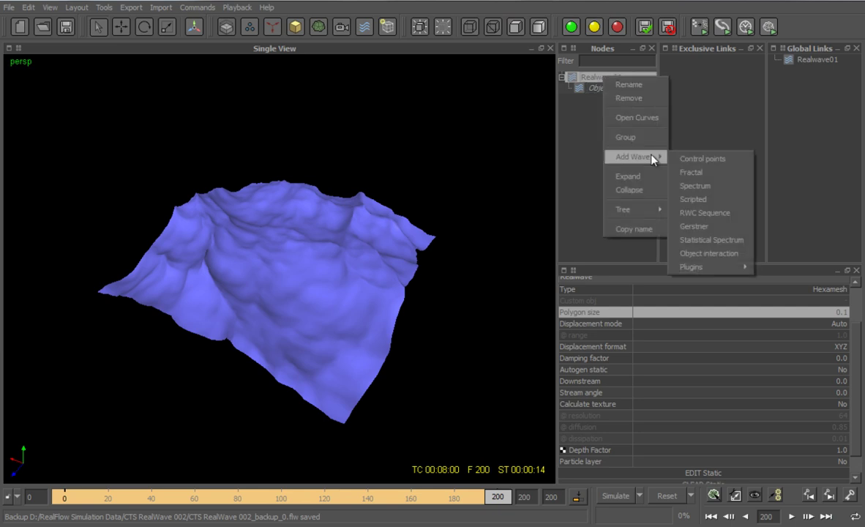
click(686, 172)
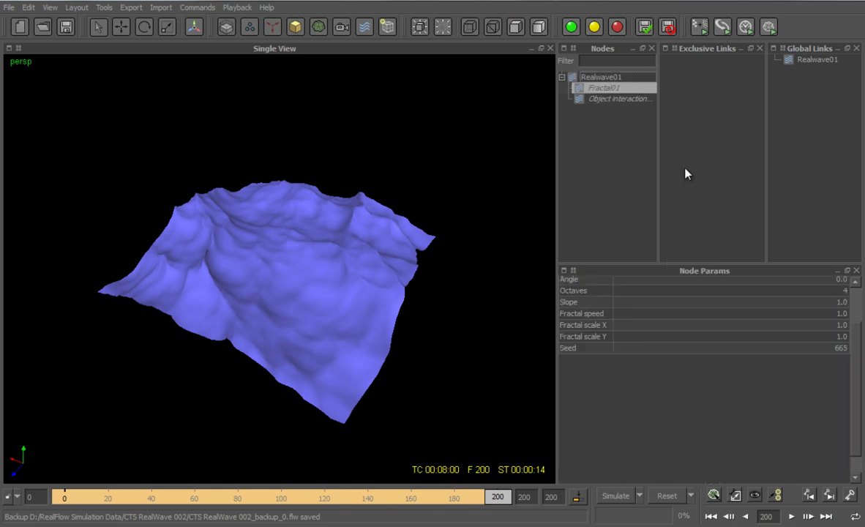
Reset the simulation and set the Fractal wave's octaves to 9.
click(666, 496)
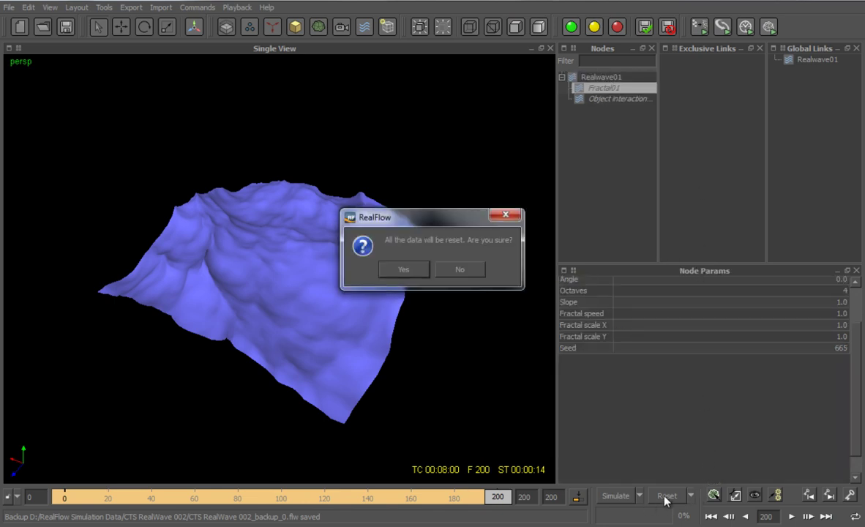
key(Return)
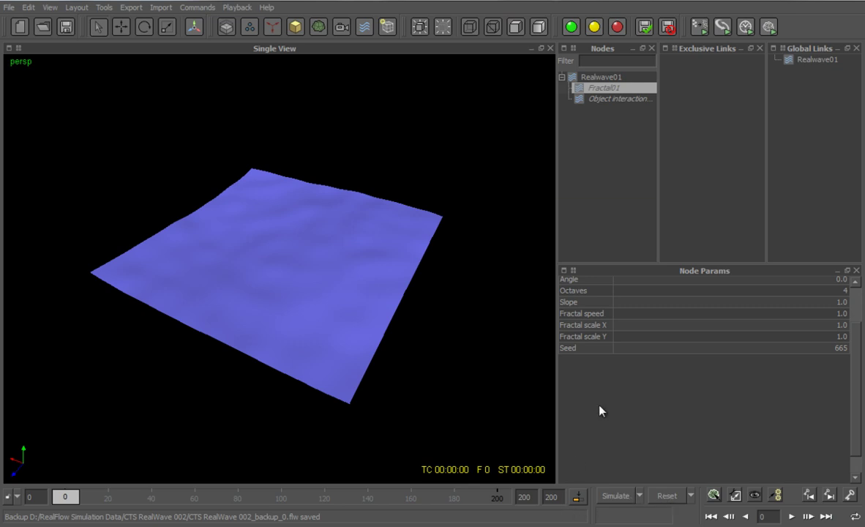
scroll(854, 376, up, 3)
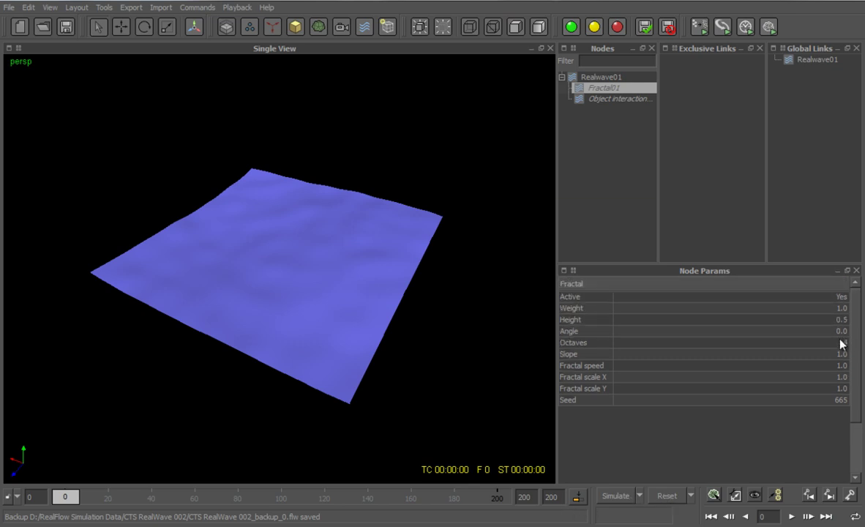
click(843, 344)
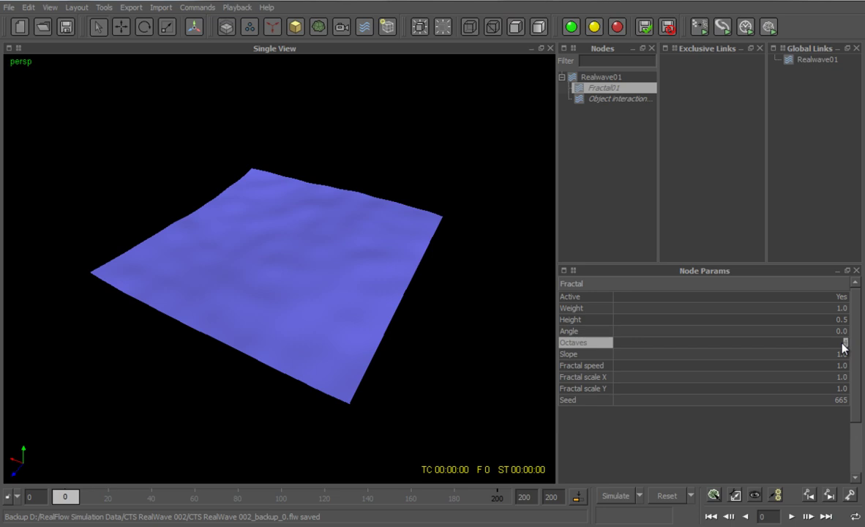
text(9)
key(Return)
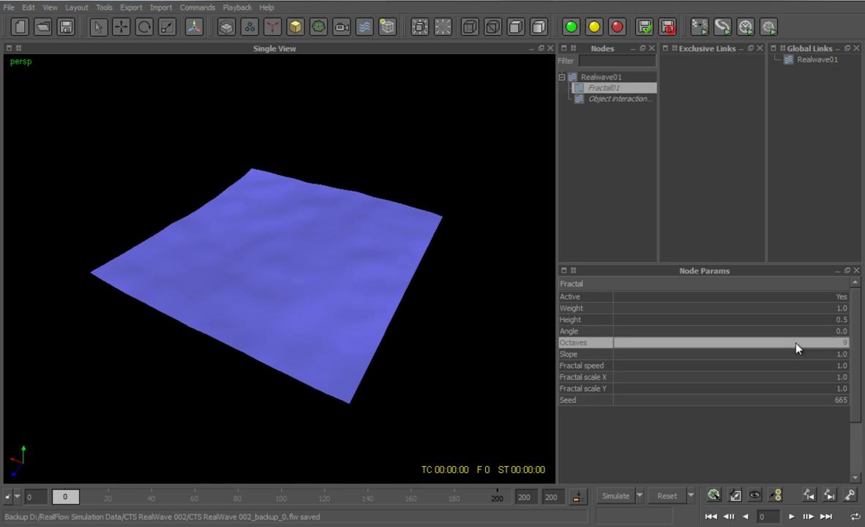
Set the Fractal wave's slope to 4.
double_click(840, 354)
text(4)
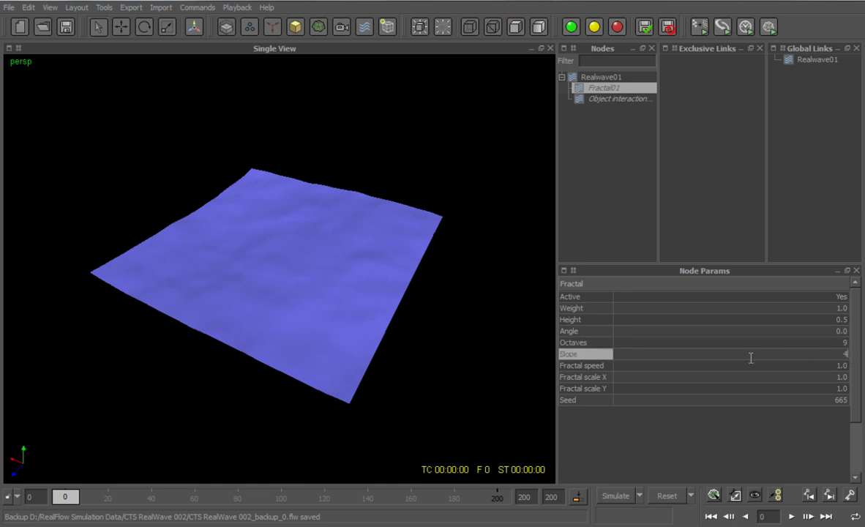
key(Return)
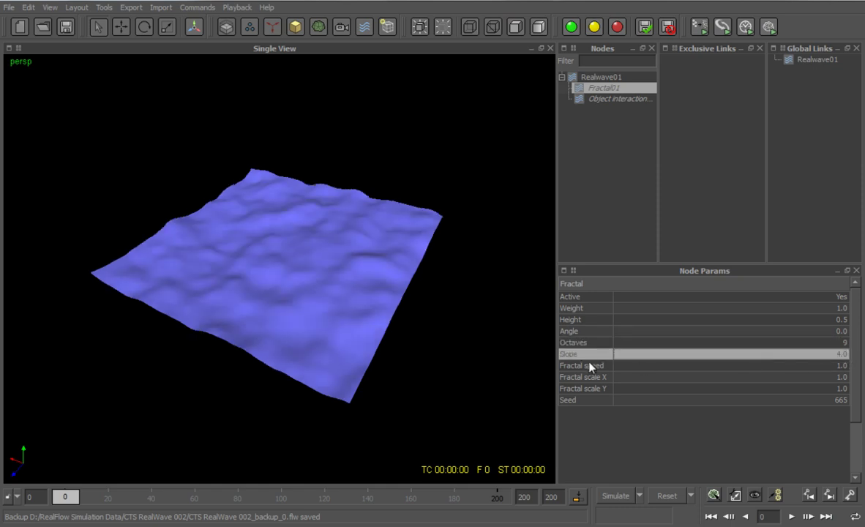
alt+drag(316, 319, 305, 315)
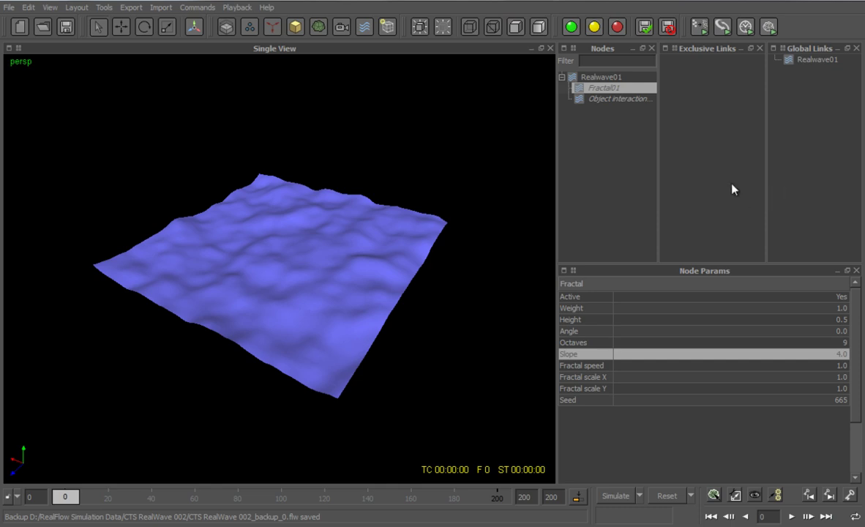
Set the Realwave01 surface's polygon size to 0.025 and reset the simulation.
click(601, 77)
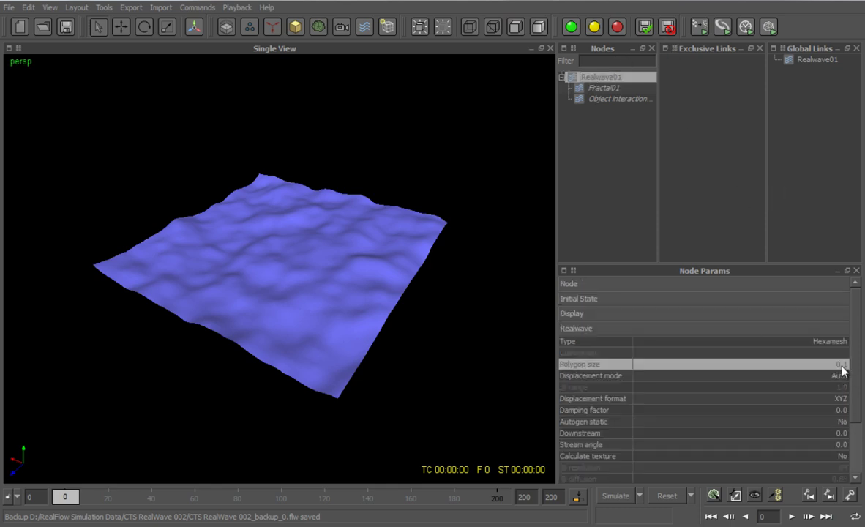
double_click(710, 364)
text(0.025)
key(Return)
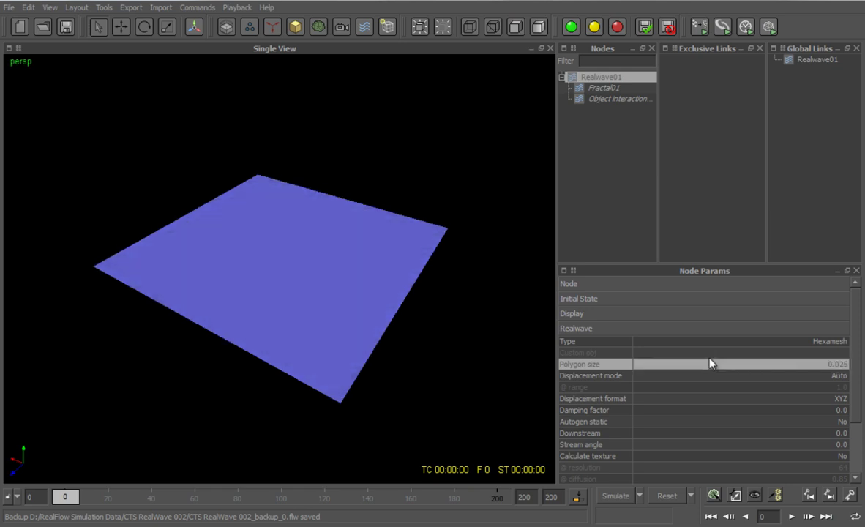
click(666, 497)
key(Return)
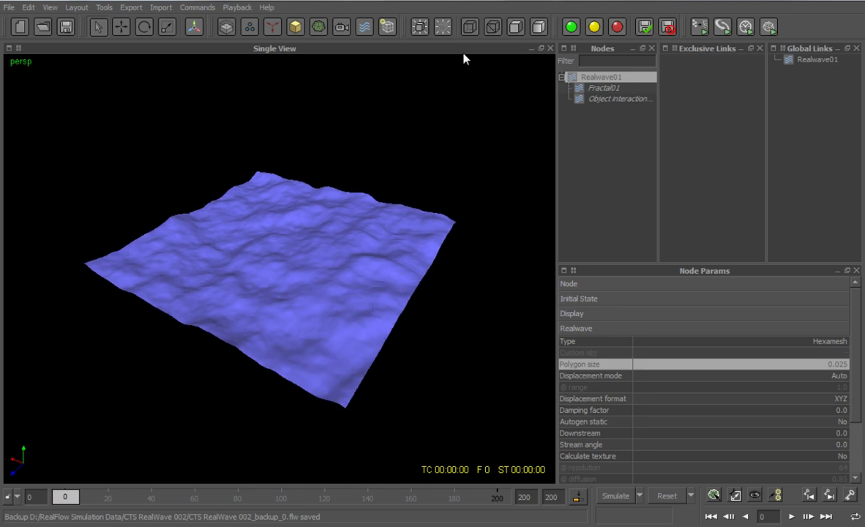
Add a Gerstner wave to the Realwave01 surface and reset the simulation.
right_click(582, 79)
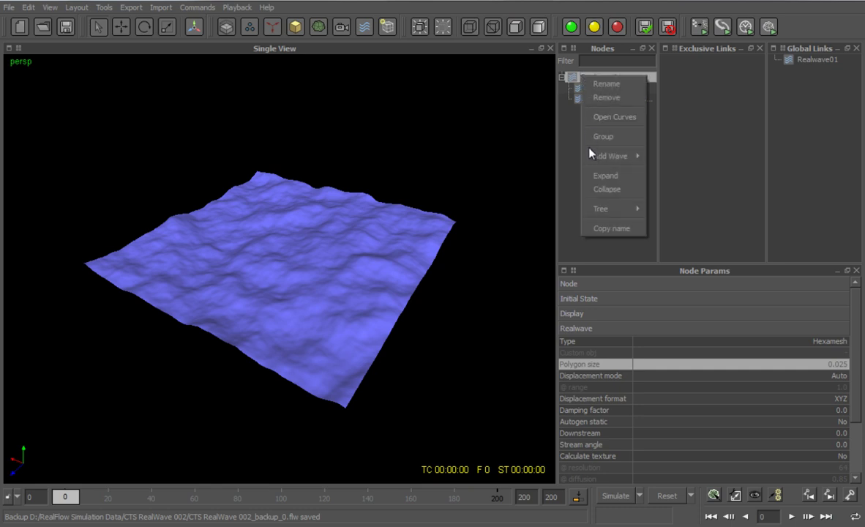
mouse_move(590, 156)
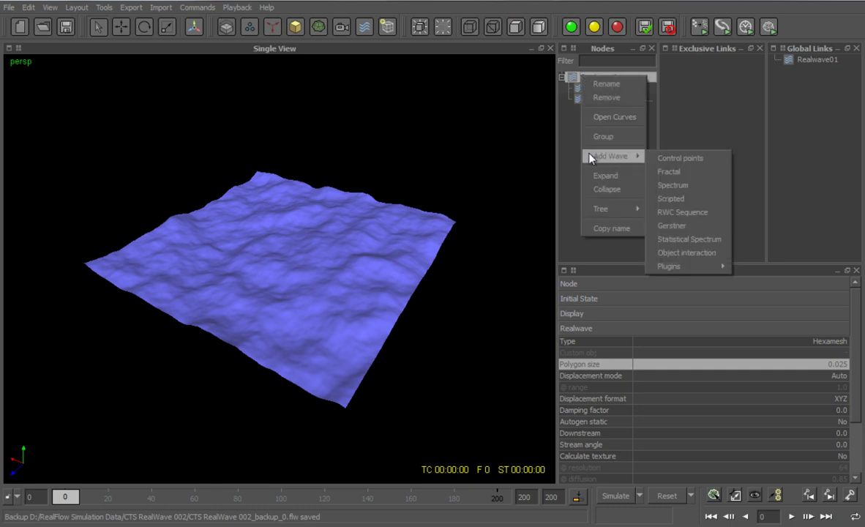
click(706, 228)
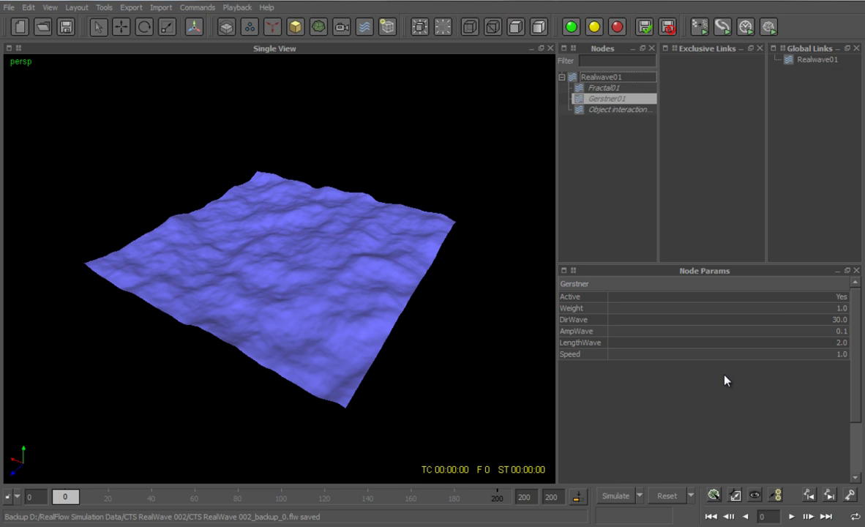
click(670, 498)
key(Return)
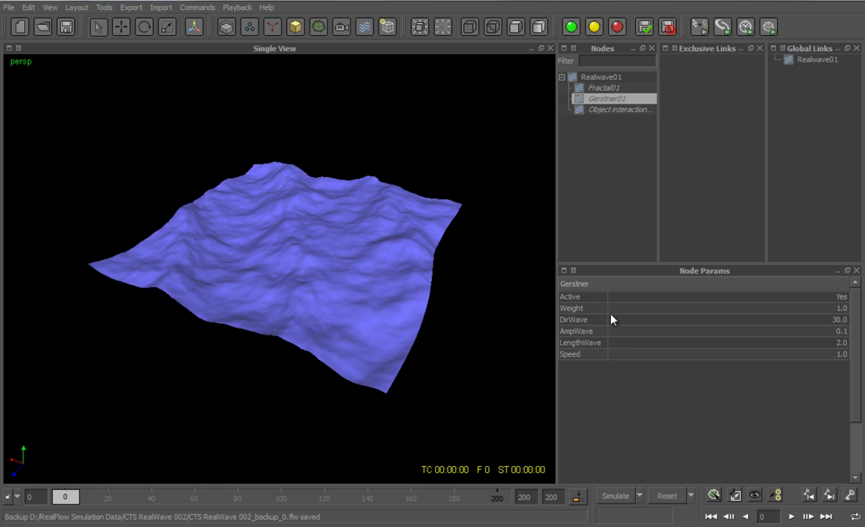
Set the Gerstner wave's LengthWave to 4 and AmpWave to 0.3, and reset the simulation.
click(839, 344)
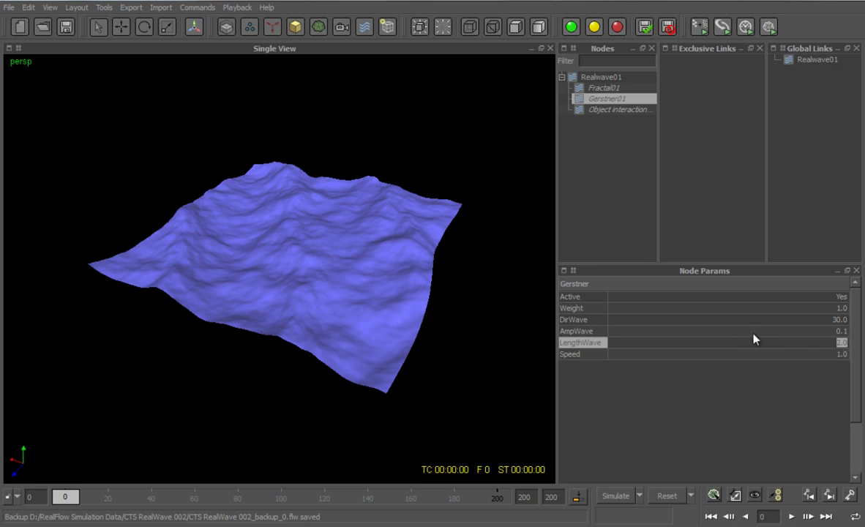
text(4)
key(Return)
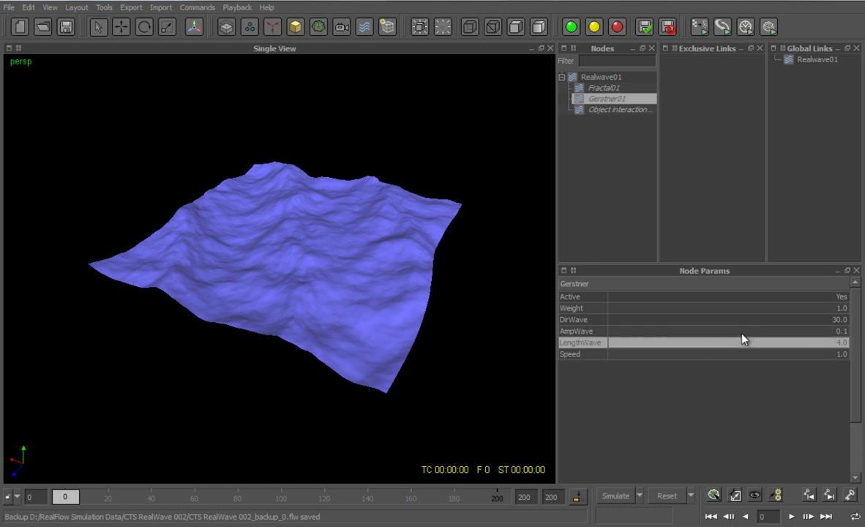
click(841, 331)
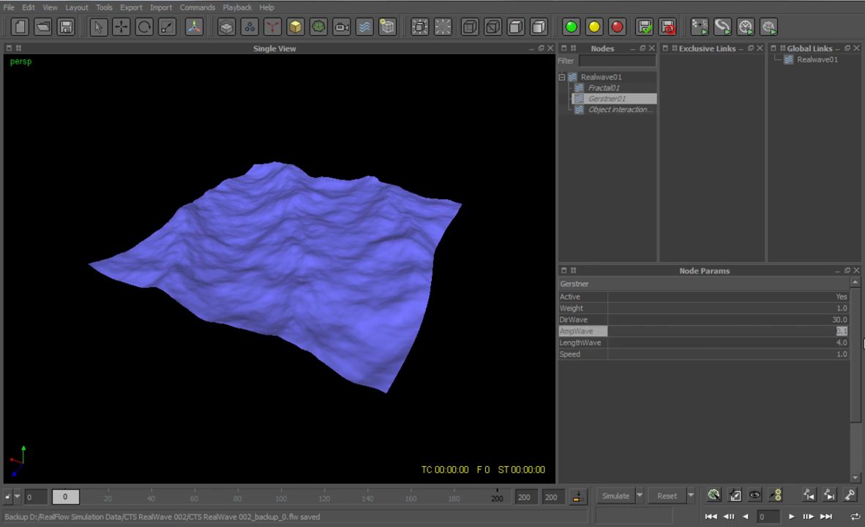
text(.3)
key(Return)
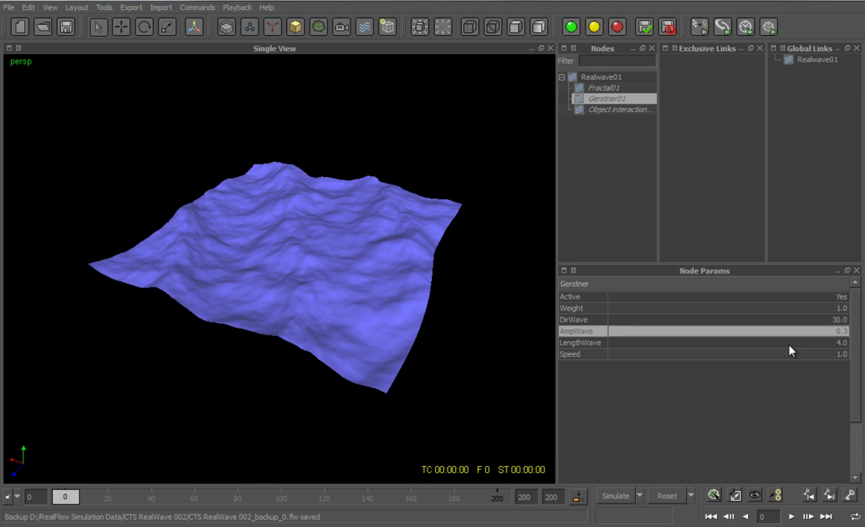
click(654, 496)
key(Return)
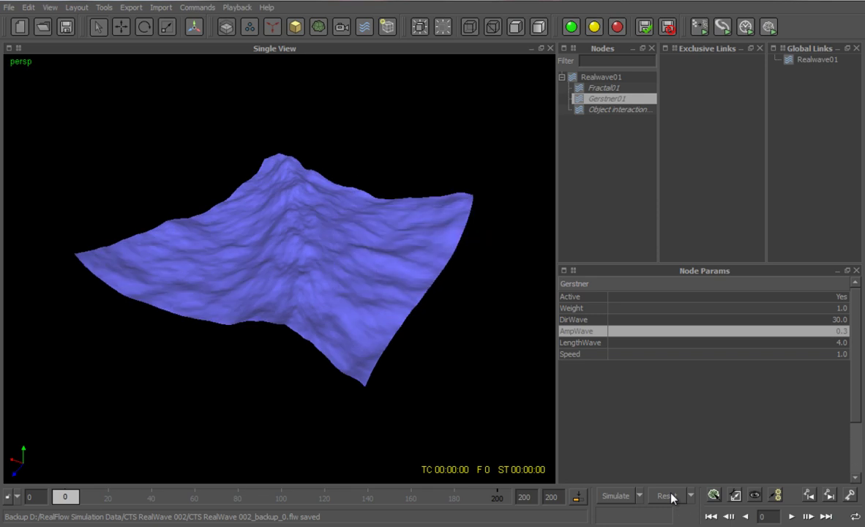
Simulate the combined Fractal and Gerstner waves through frame 200 and play back the preview in the Movie Player.
click(614, 497)
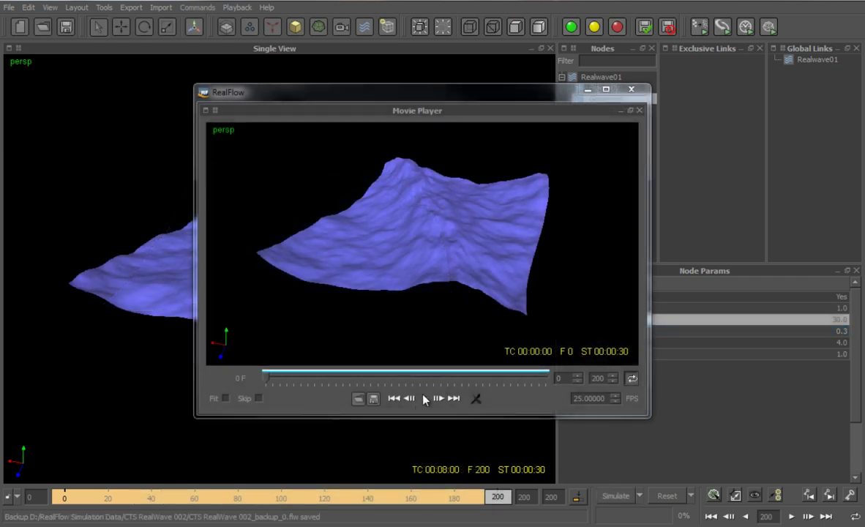
click(424, 398)
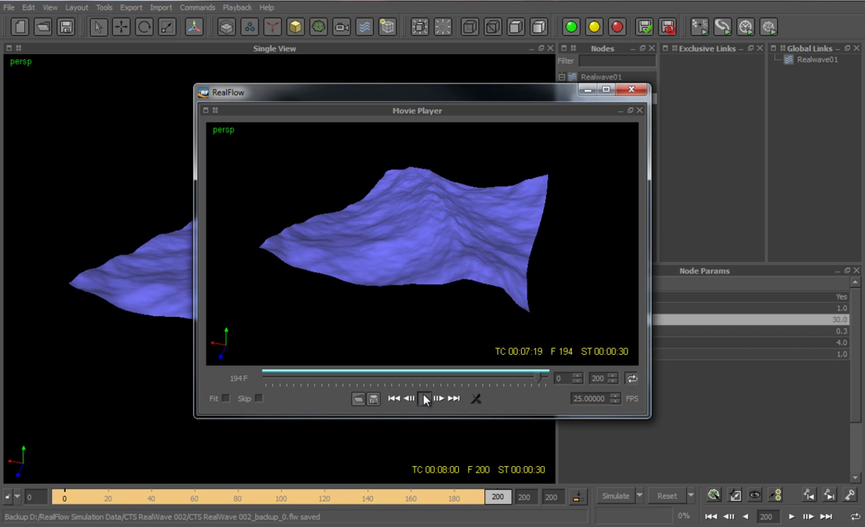
click(424, 398)
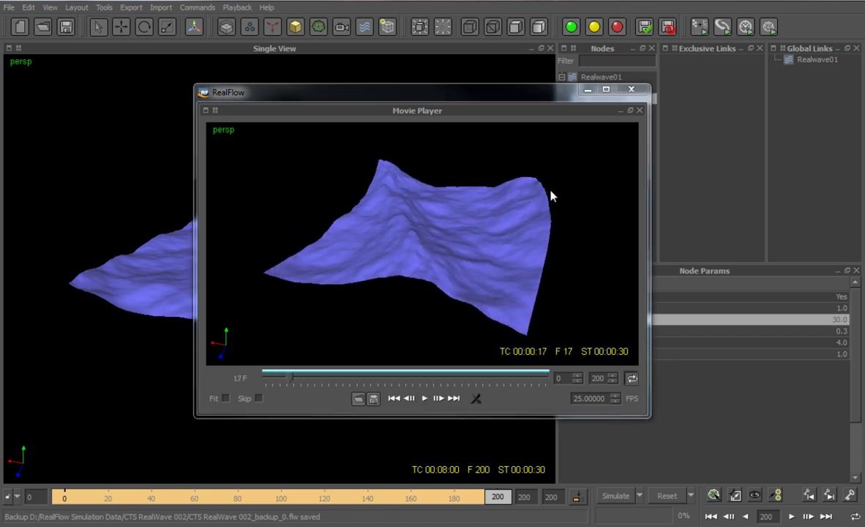
click(630, 88)
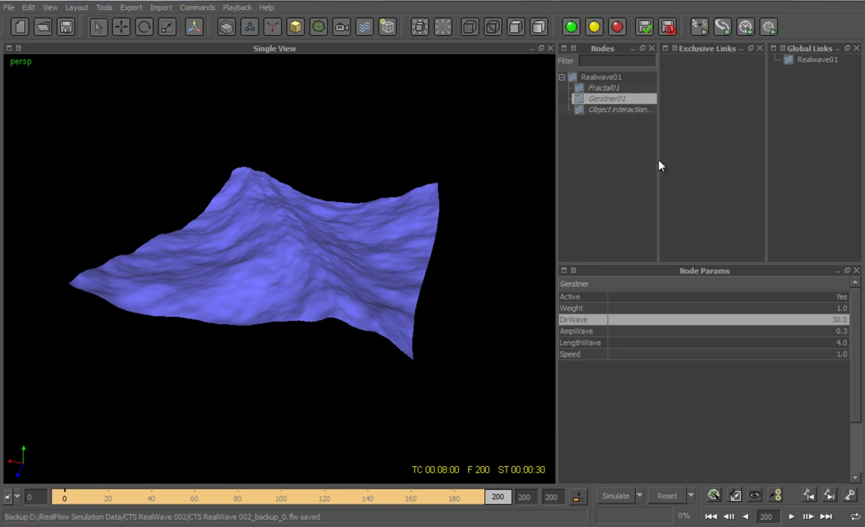
Set the Gerstner wave's LengthWave to 2 and AmpWave to 0.15, and reset the simulation.
double_click(838, 342)
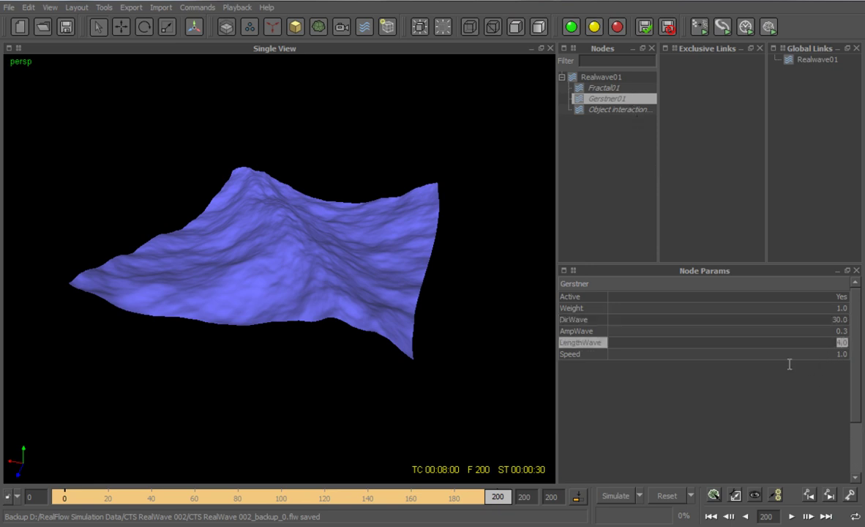
text(2)
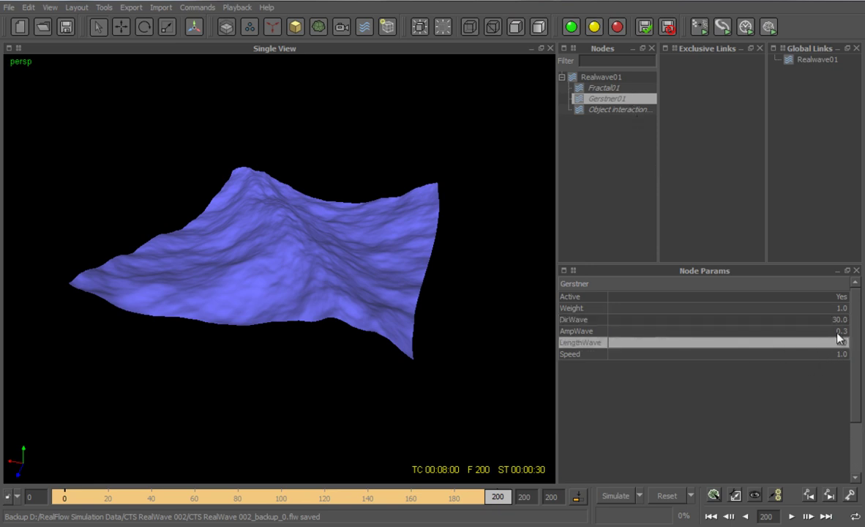
key(shift+Tab)
text(.15)
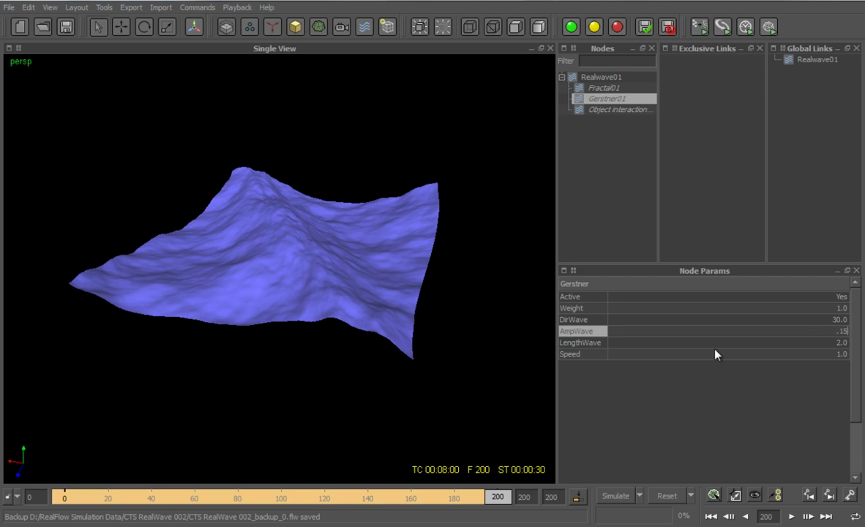
key(Return)
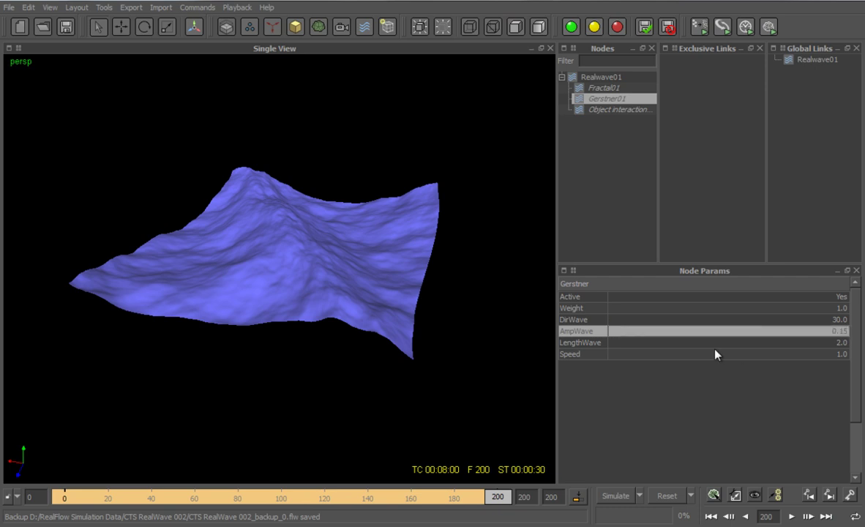
click(666, 496)
key(Return)
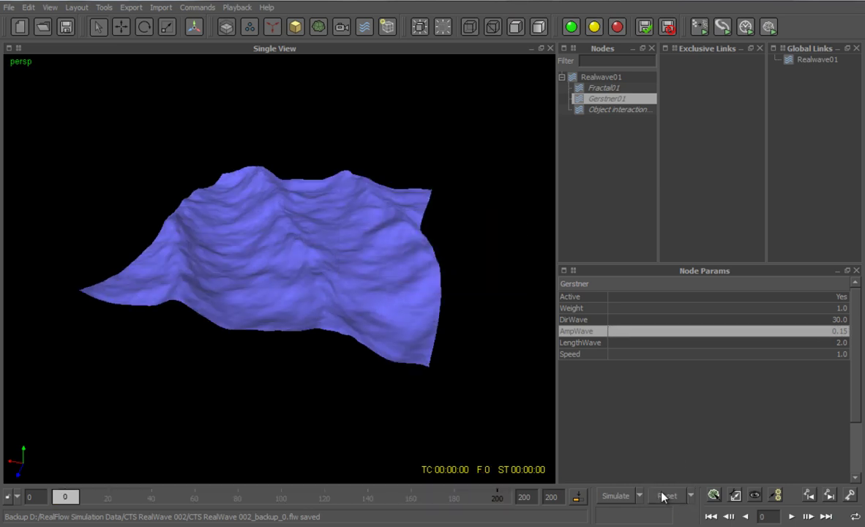
Simulate the adjusted Gerstner wave through frame 200 and review its preview in the Movie Player.
click(609, 496)
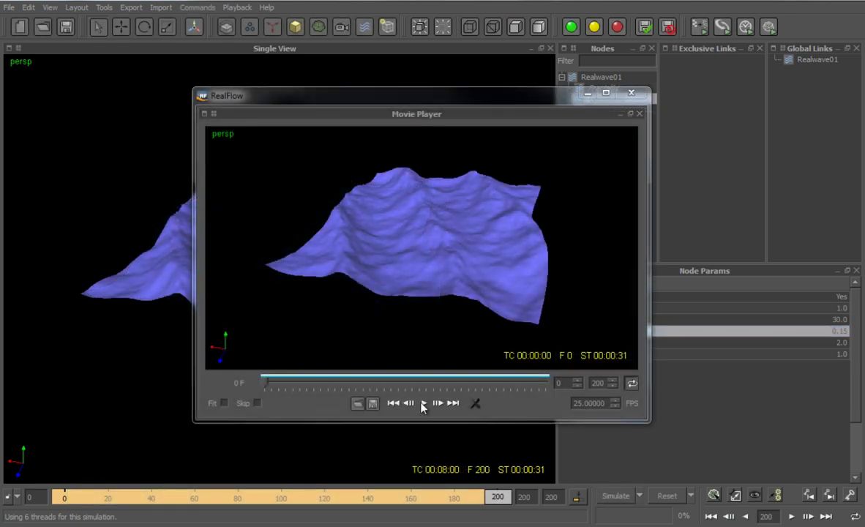
click(423, 404)
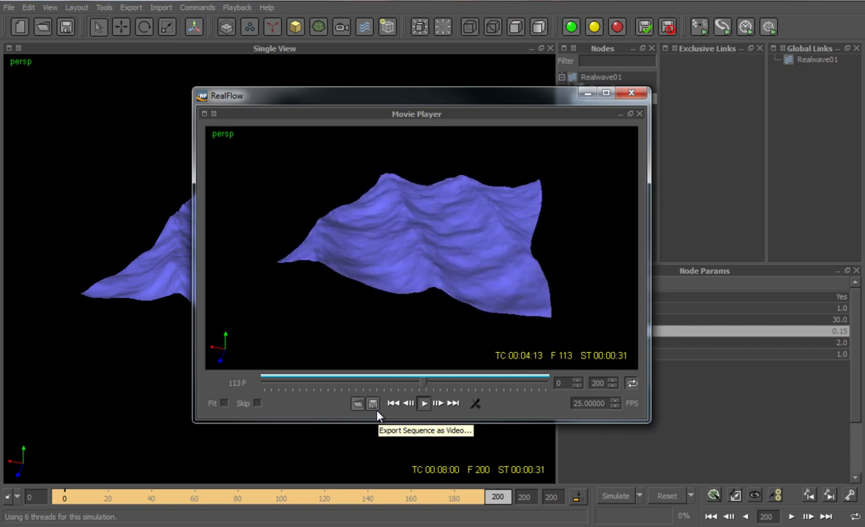
click(425, 404)
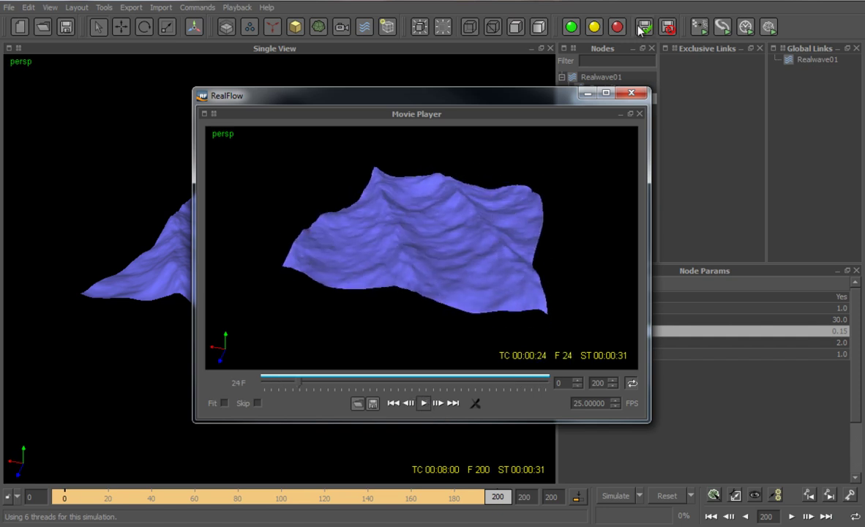
click(631, 93)
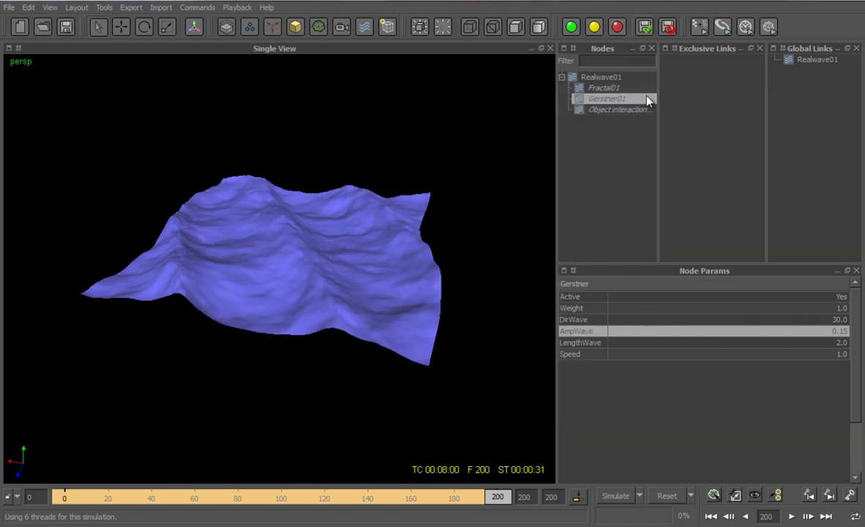
Set the Fractal wave's Fractal speed to 0.5.
click(609, 88)
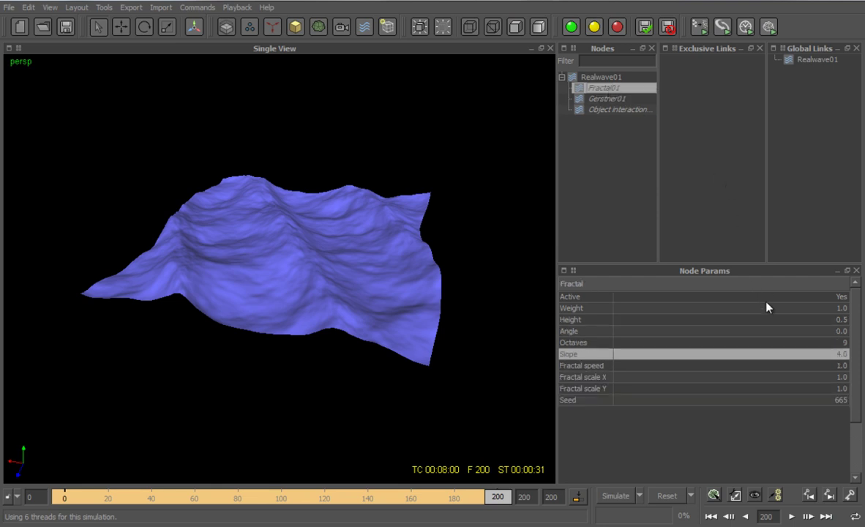
double_click(812, 369)
text(0.5)
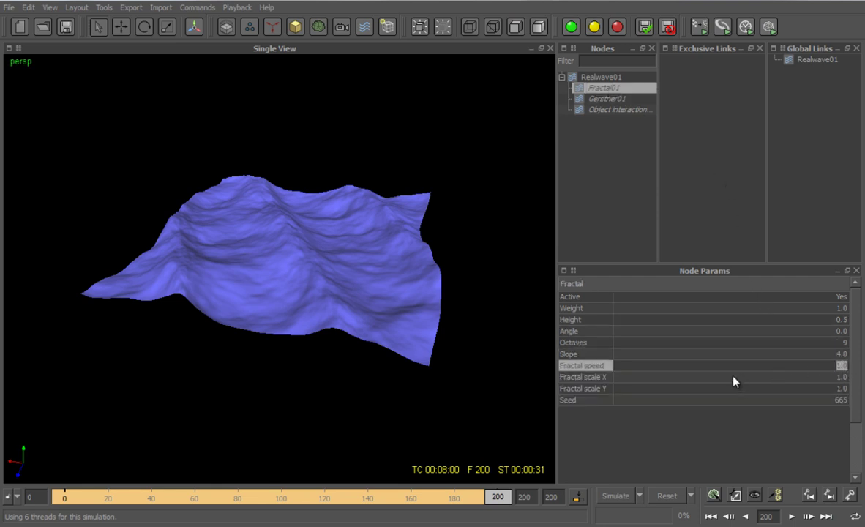
key(Return)
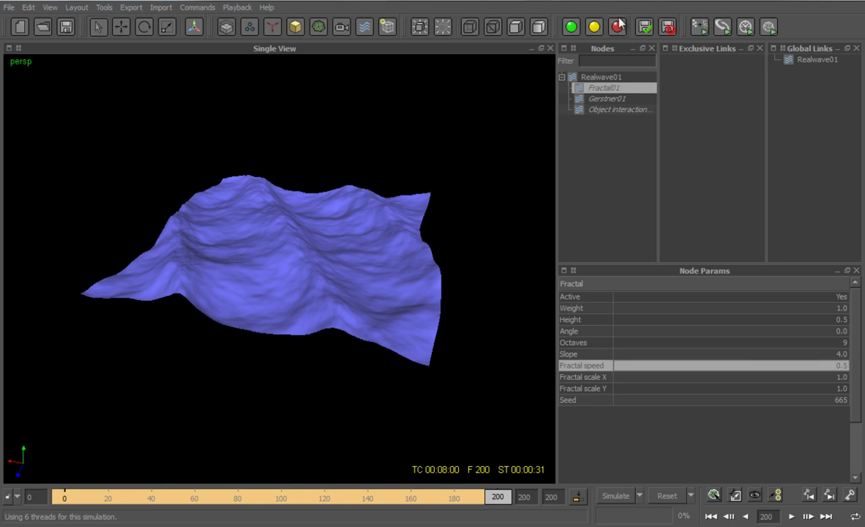
Set the Gerstner wave's Speed to 0.5 and reset the simulation.
click(609, 98)
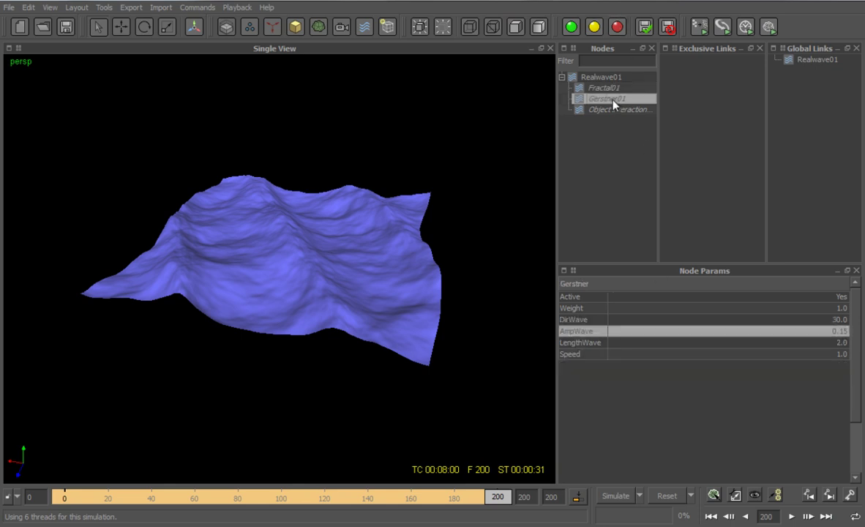
double_click(843, 354)
text(0.5)
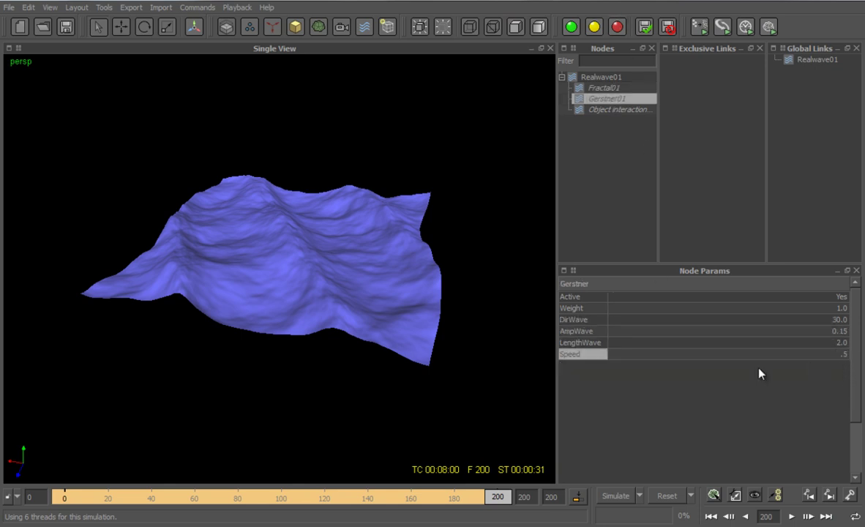
key(Return)
click(658, 497)
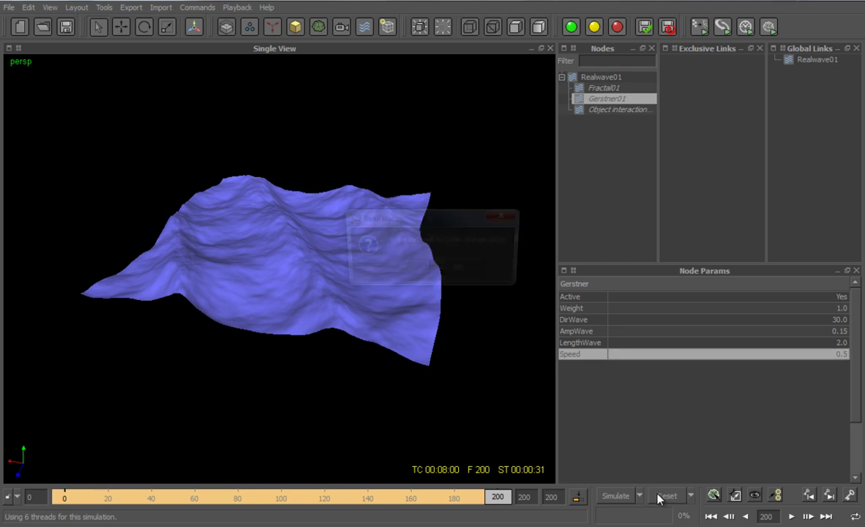
key(Return)
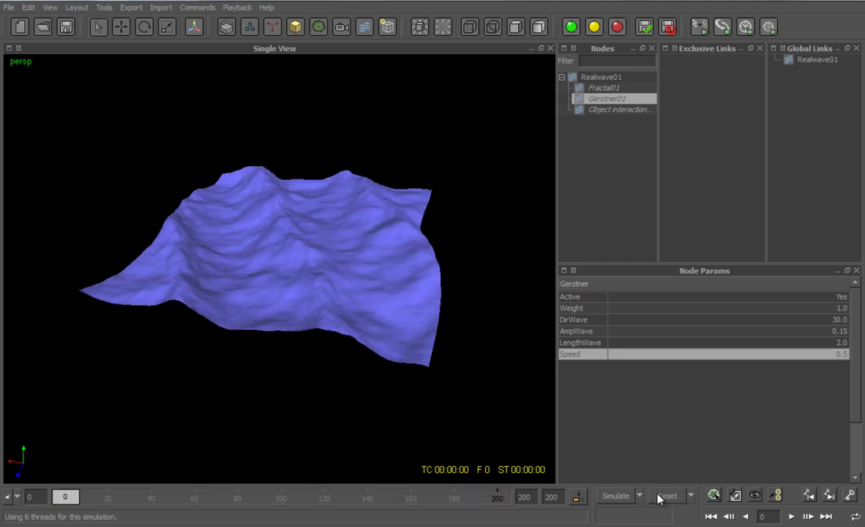
Simulate the slowed waves through frame 200, play back the preview in the Movie Player, and reset the simulation.
click(617, 497)
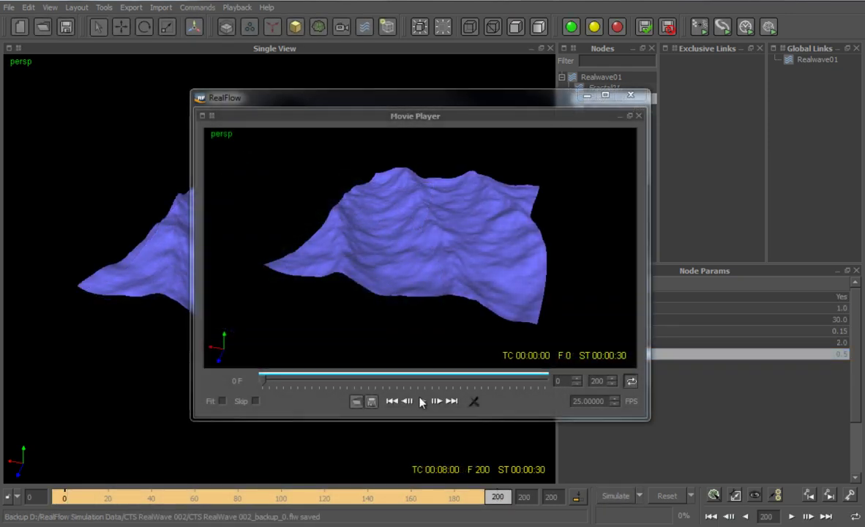
click(421, 400)
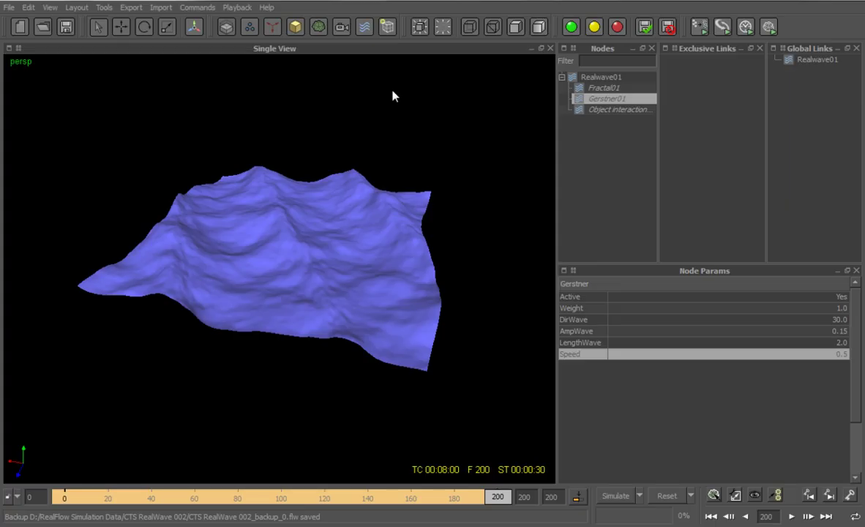
click(663, 496)
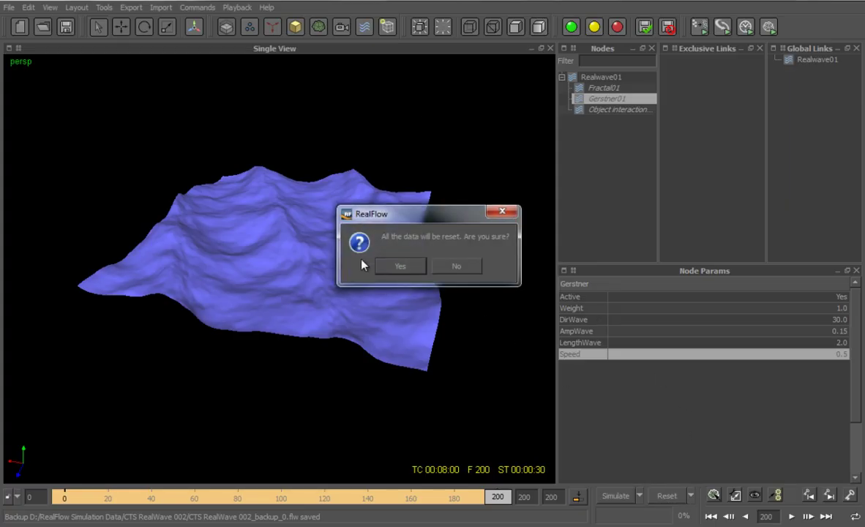
click(398, 267)
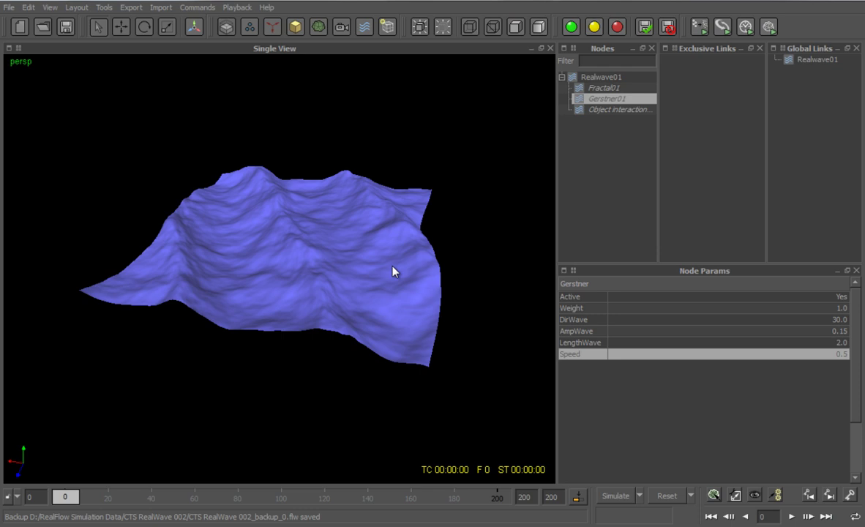
Enable Calculate texture on the Realwave01 surface and set the texture resolution to 500.
click(598, 77)
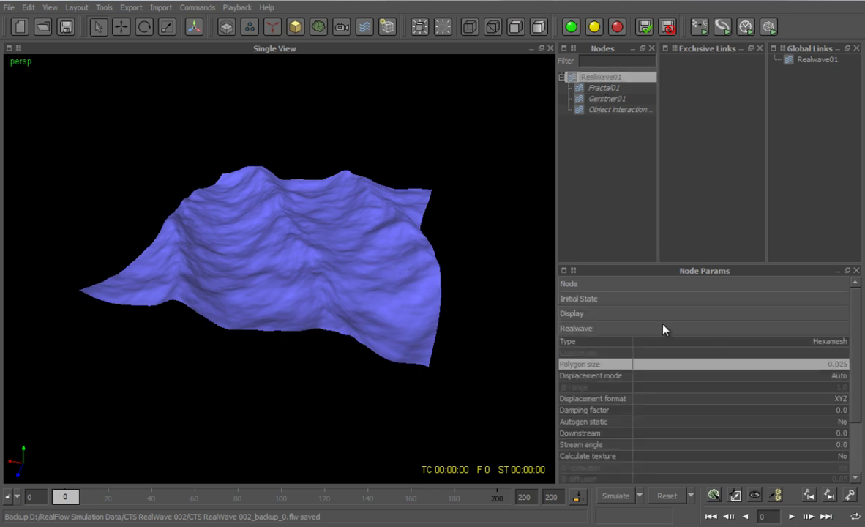
scroll(855, 366, down, 3)
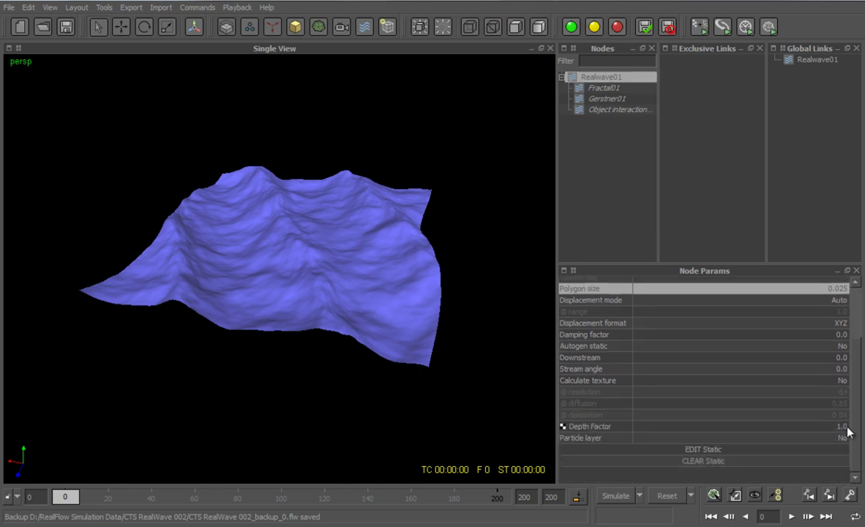
click(845, 381)
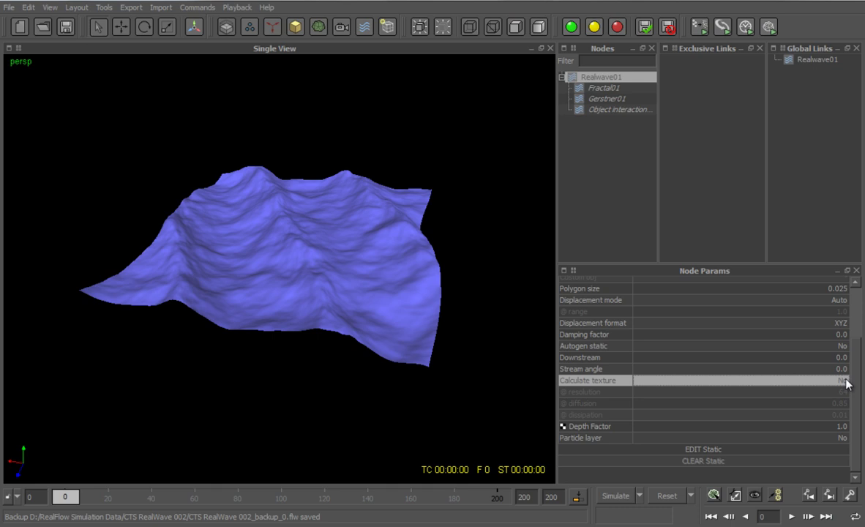
click(846, 380)
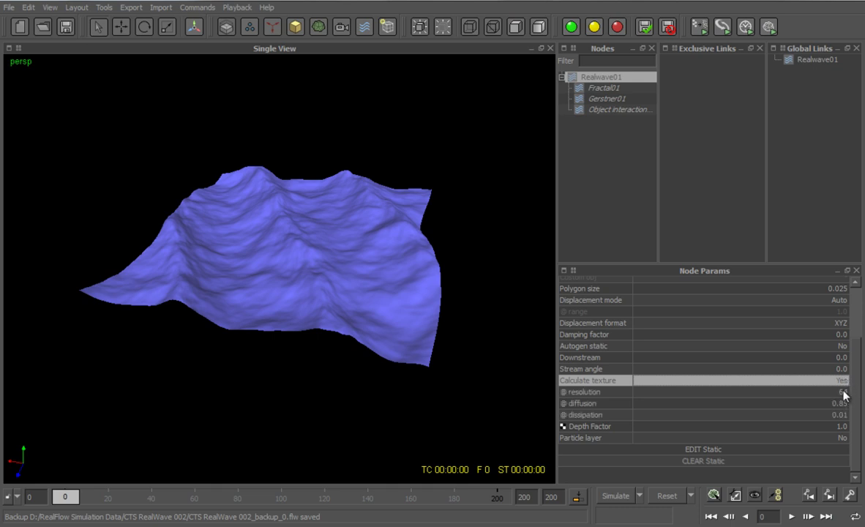
double_click(843, 392)
text(500)
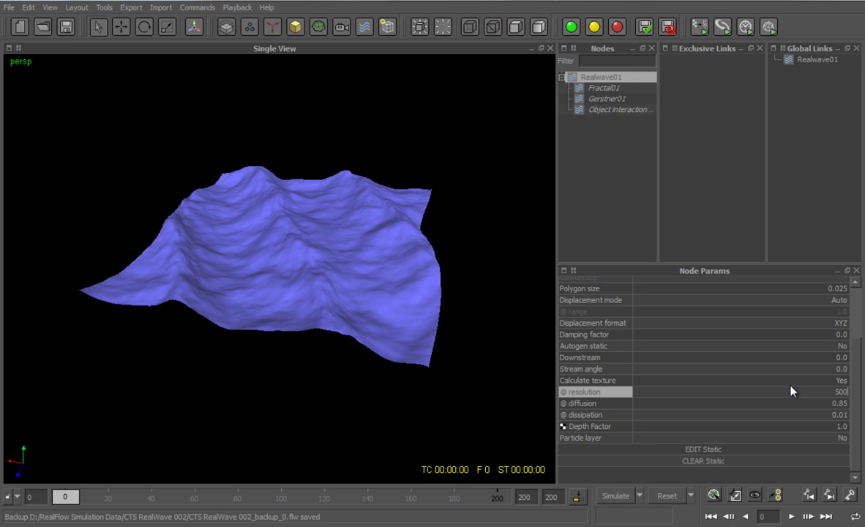
key(Return)
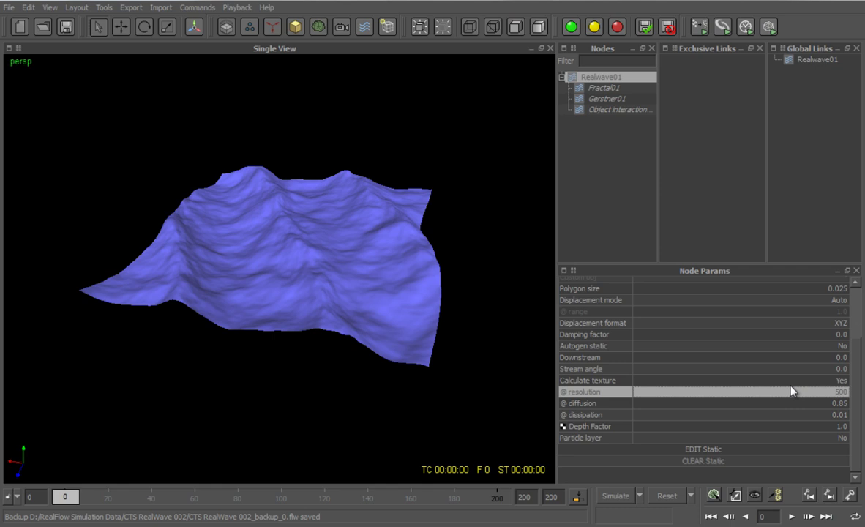
Set the Realwave01 texture's diffusion to 0.1 and its dissipation to 1.5.
double_click(769, 402)
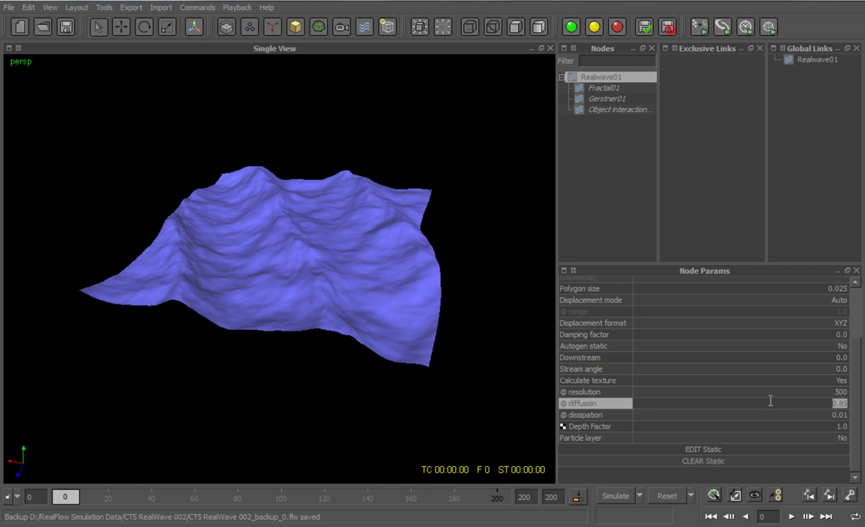
text(0.1)
key(Return)
double_click(758, 415)
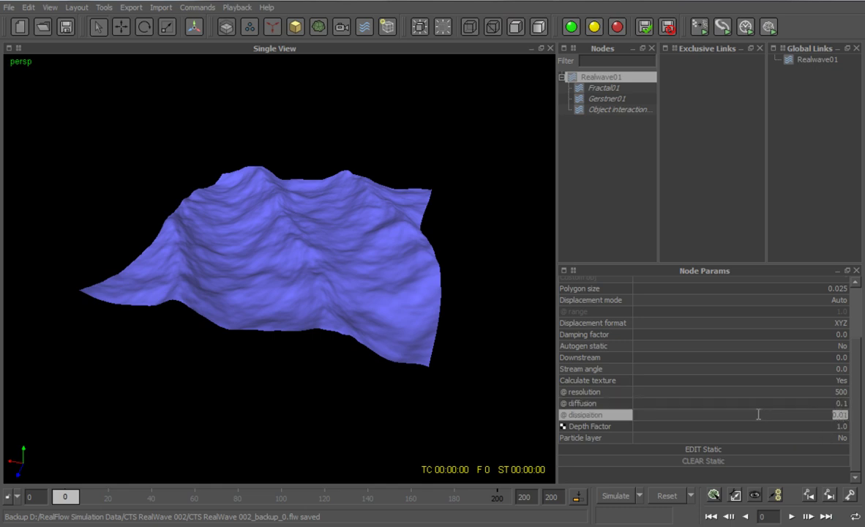
text(1.5)
key(Return)
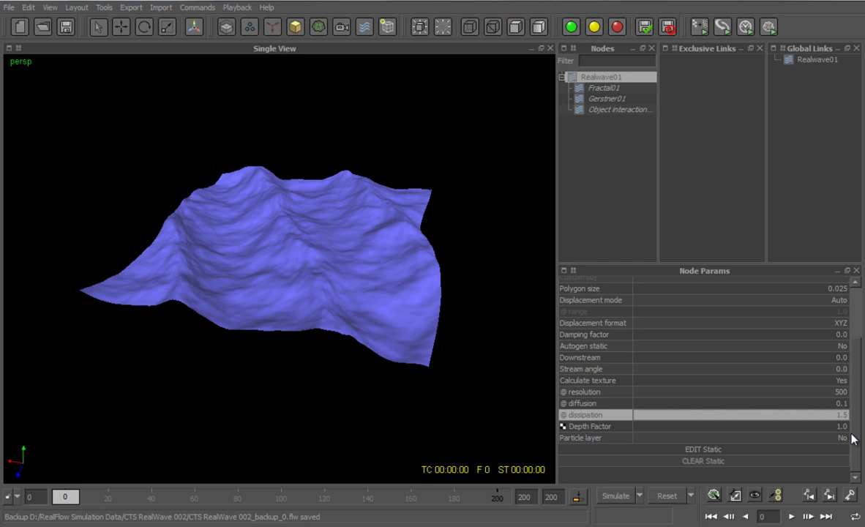
scroll(853, 437, up, 4)
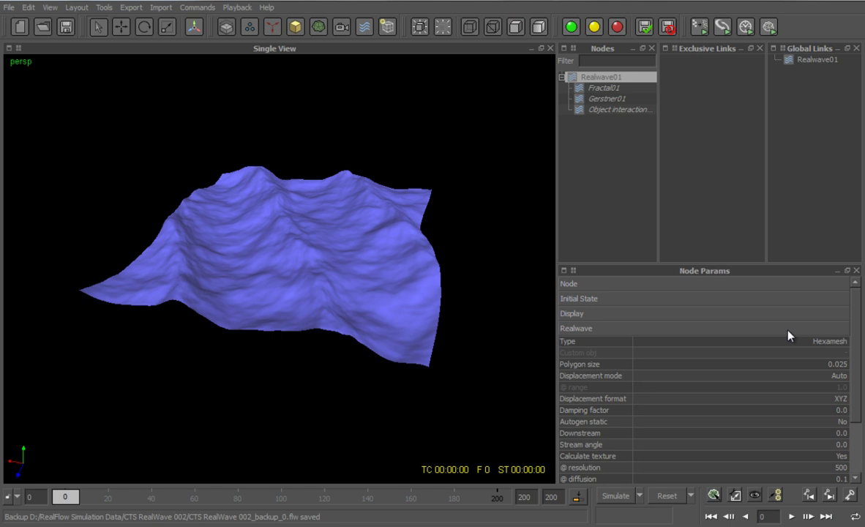
click(788, 331)
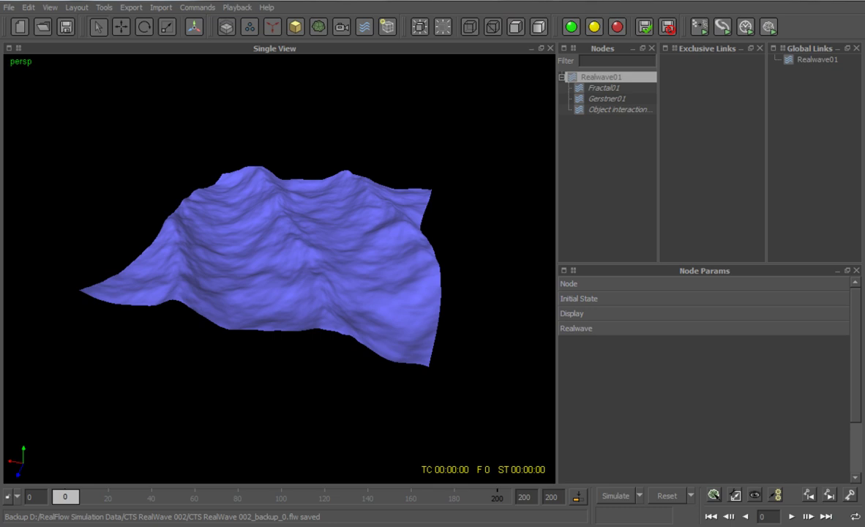
Enable Foam texture export for Realwave01 in Export Central and save the scene.
click(132, 7)
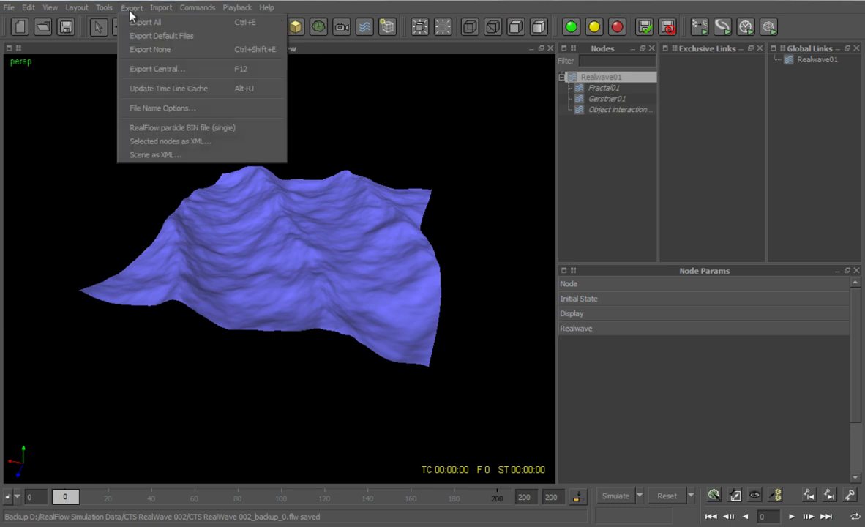
click(140, 69)
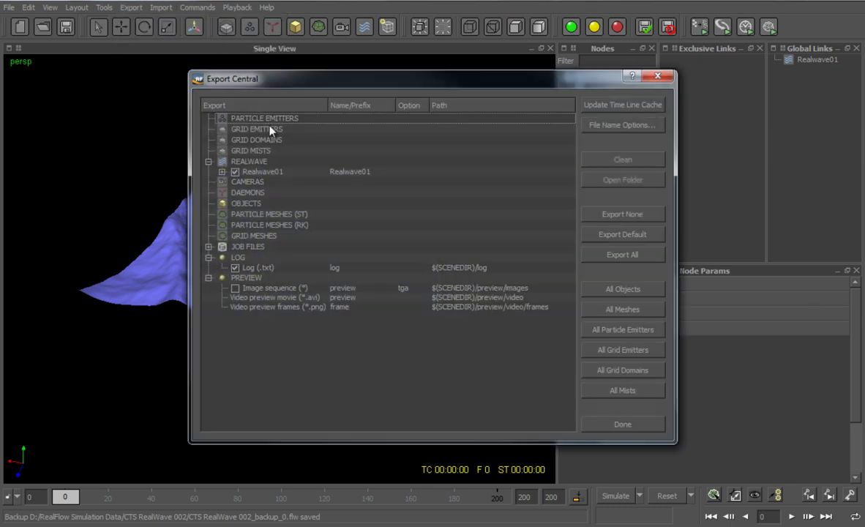
click(221, 172)
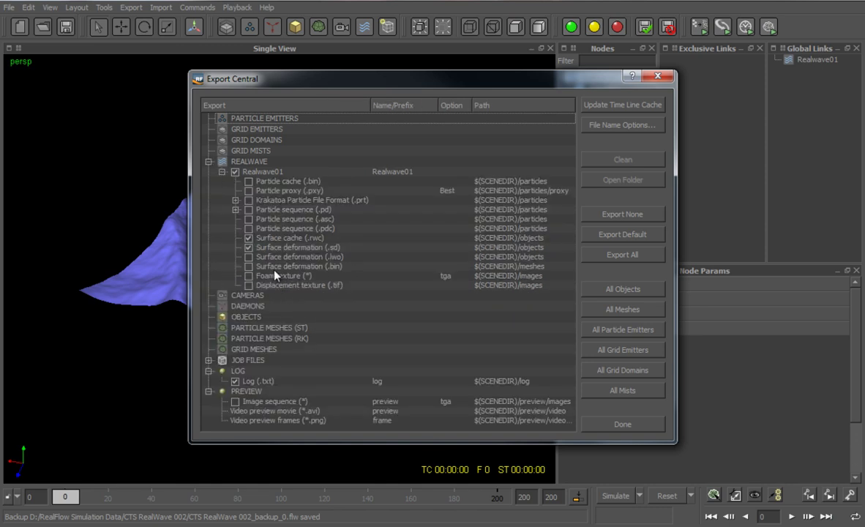
click(248, 276)
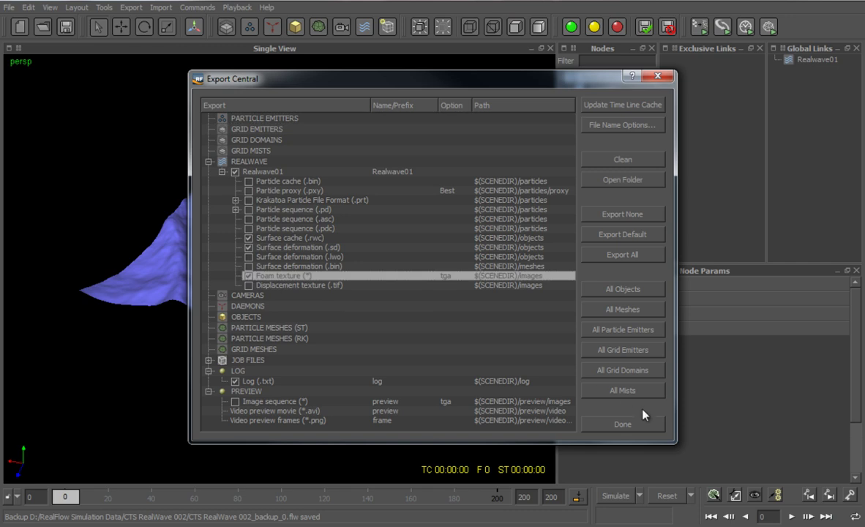
click(622, 424)
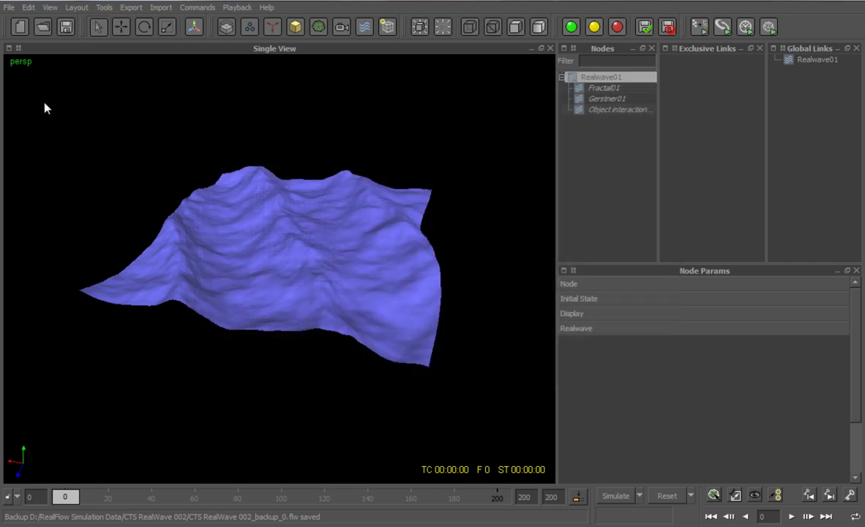
click(67, 28)
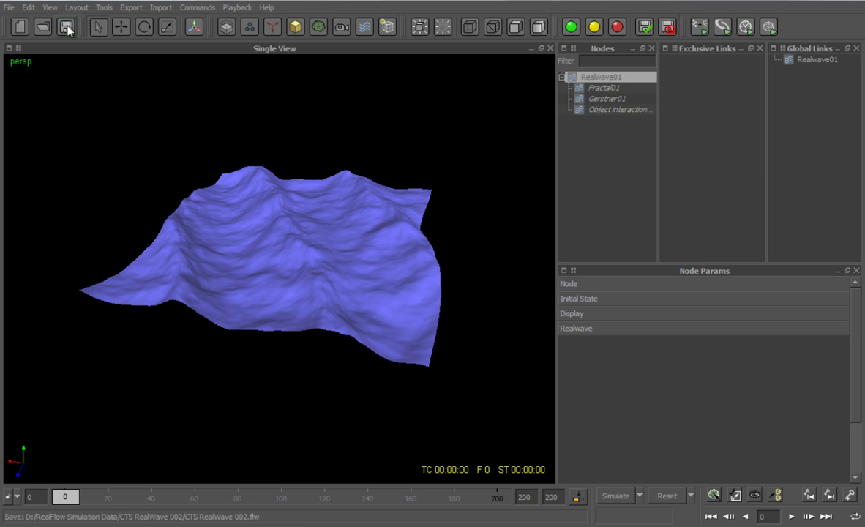
Add a RealWave crest splash emitter to the scene.
click(364, 28)
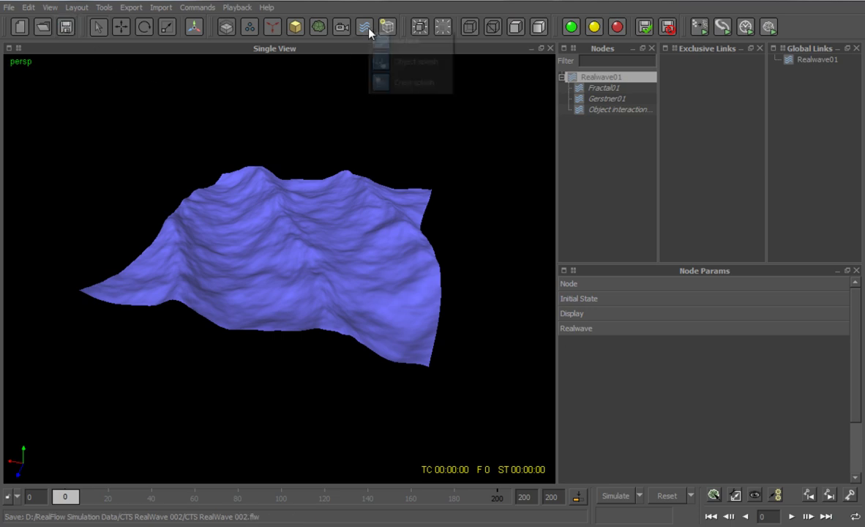
click(380, 82)
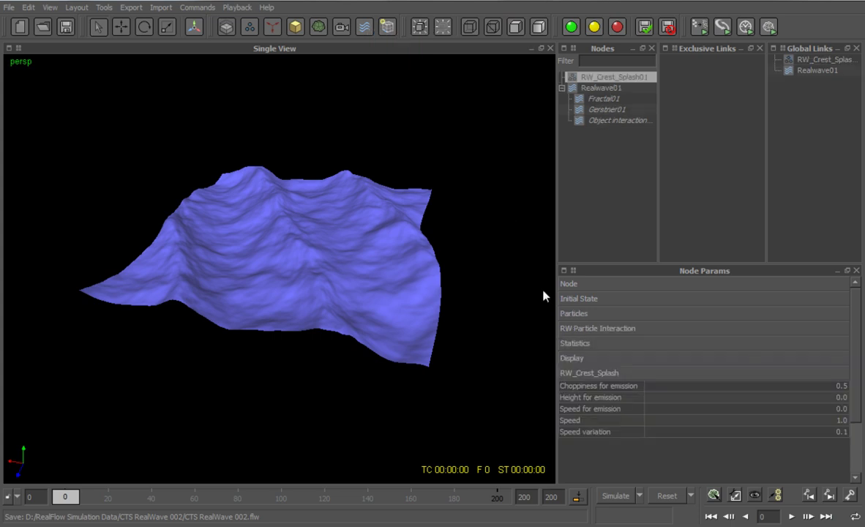
click(568, 373)
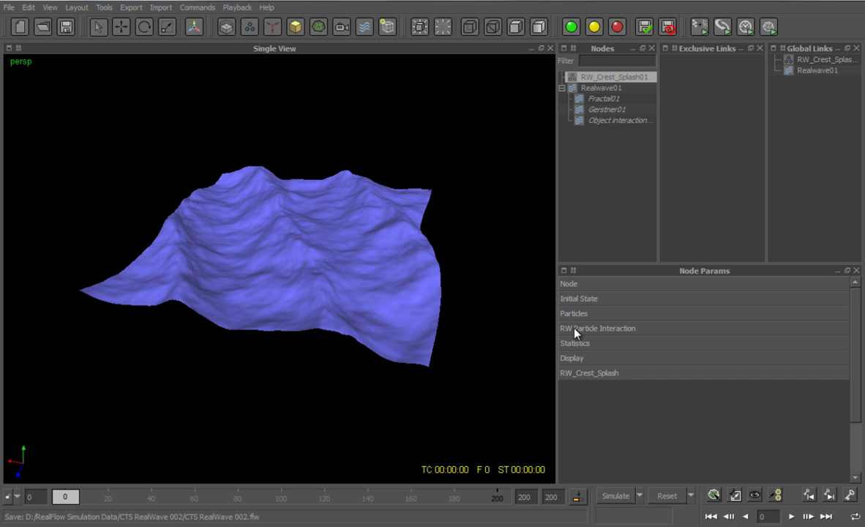
Set the crest splash emitter's RW Particle Interaction Hit force to 0 and show its RW_Crest_Splash parameters.
click(575, 331)
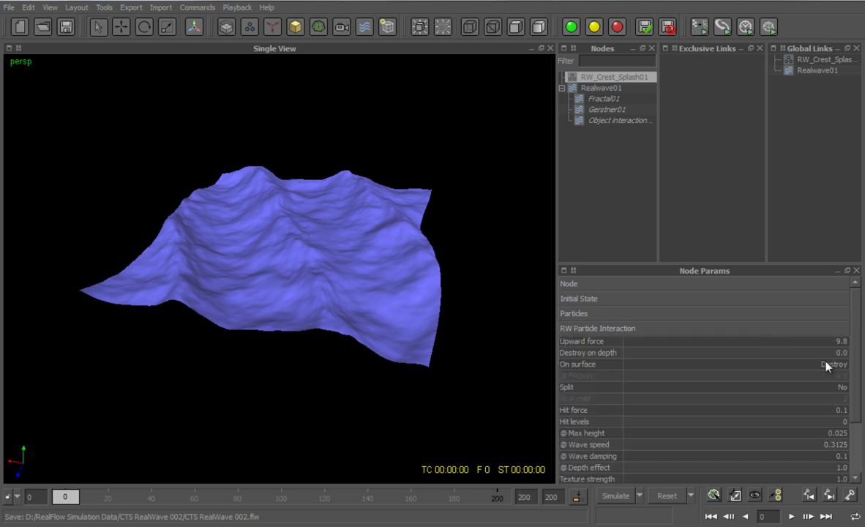
click(777, 408)
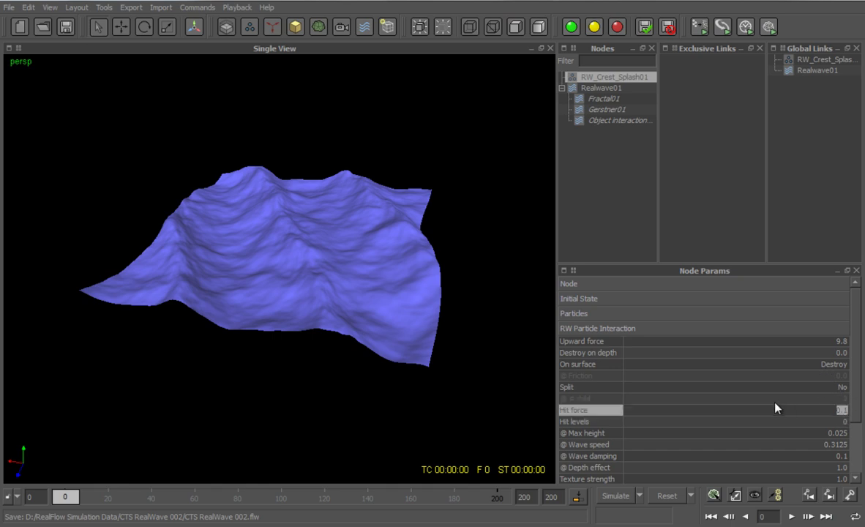
text(0)
key(Return)
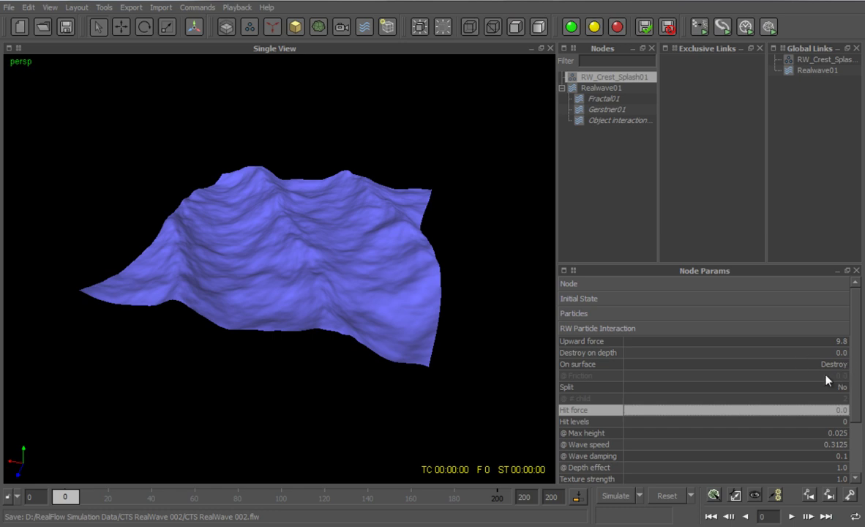
click(728, 329)
click(667, 374)
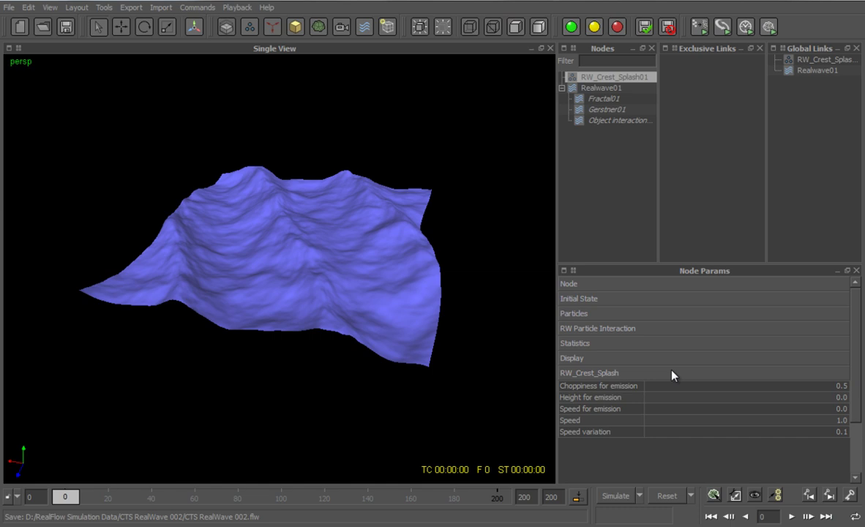
Set the crest splash emitter's Choppiness for emission to 0 and its Height for emission to 0.25.
click(836, 386)
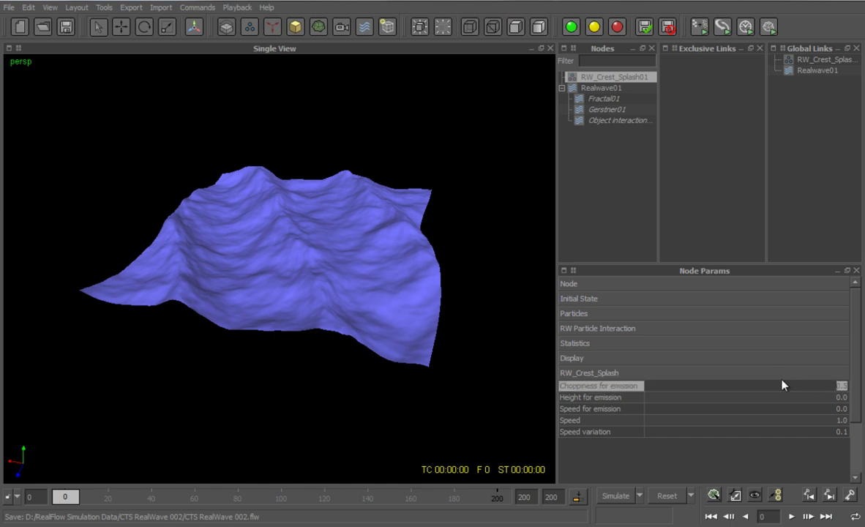
text(0)
key(Return)
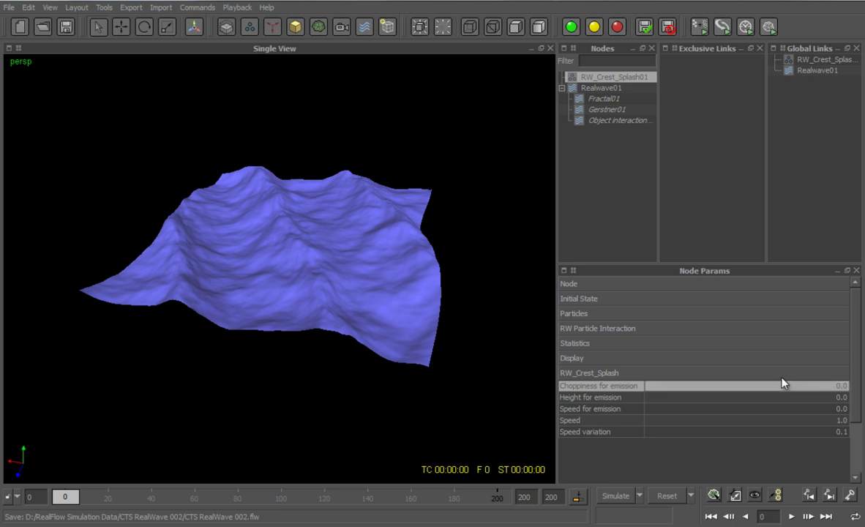
click(839, 399)
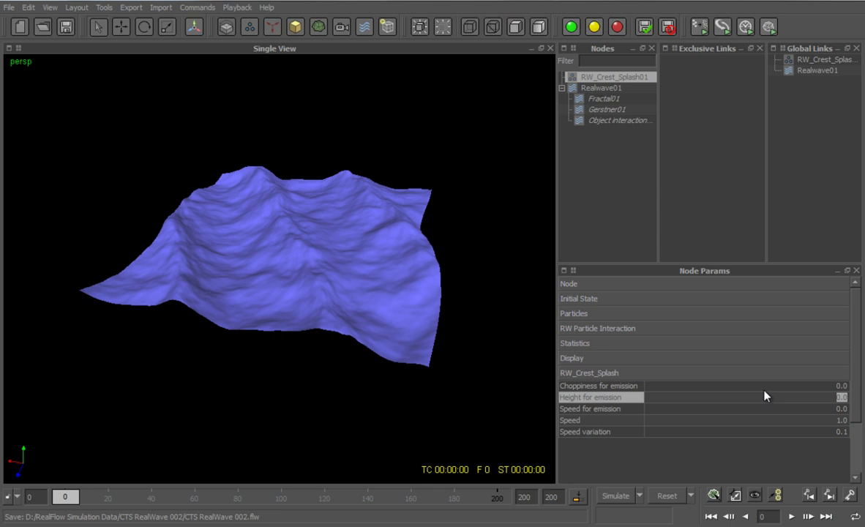
text(0.2)
key(Return)
double_click(764, 396)
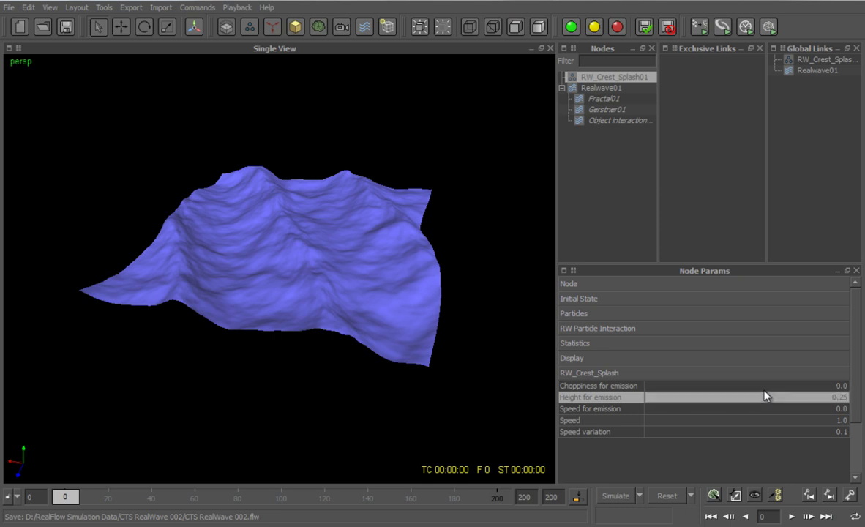
Reset the scene and run a test simulation of the crest splash, stopping it at frame 14.
click(666, 496)
key(Return)
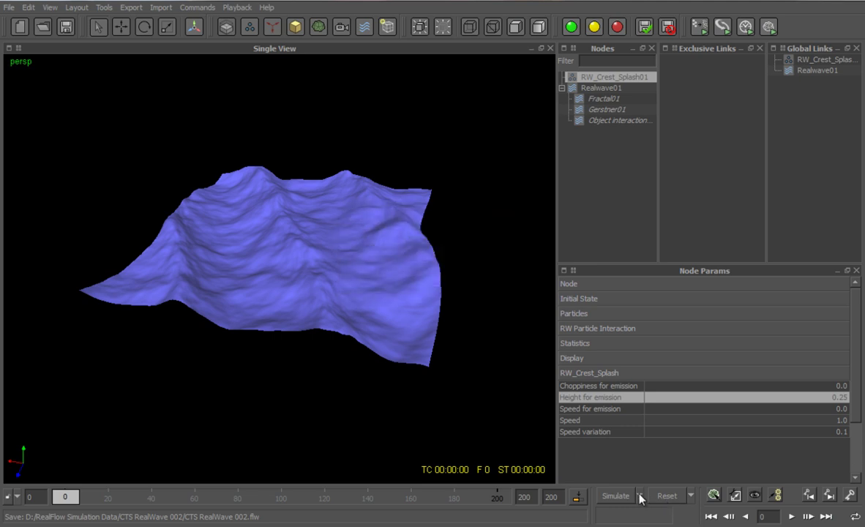
click(617, 496)
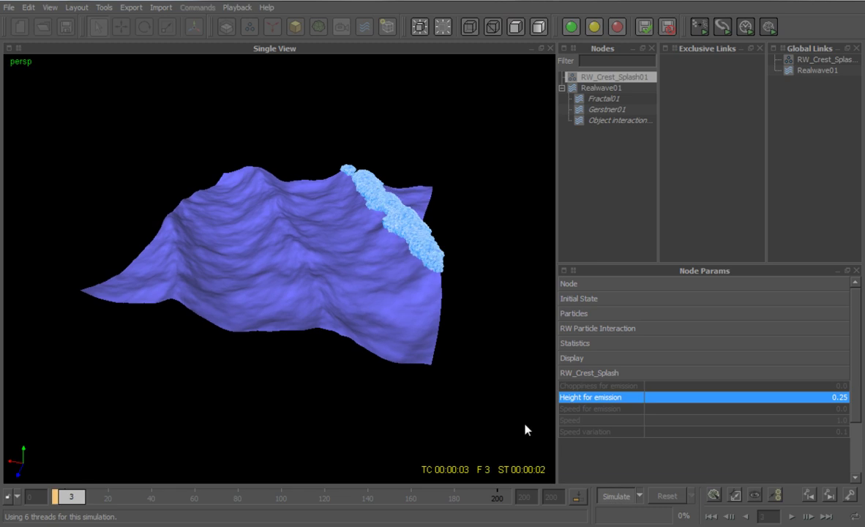
alt+drag(324, 386, 366, 385)
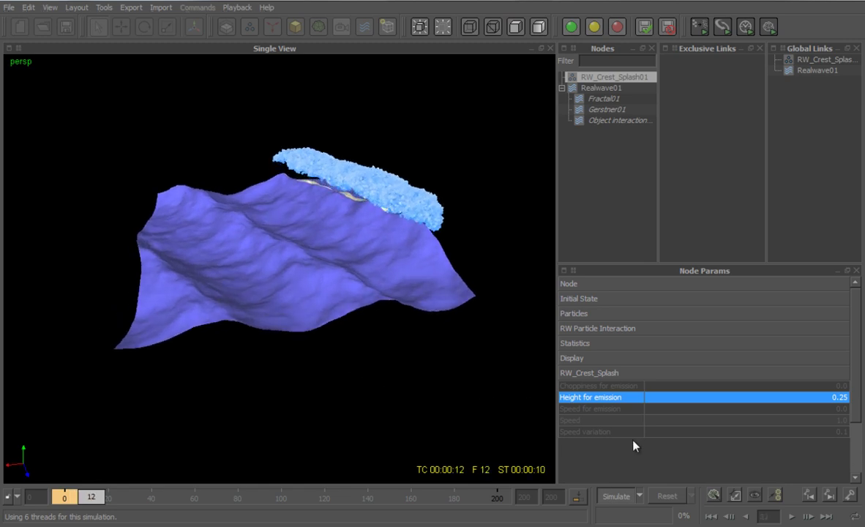
click(615, 496)
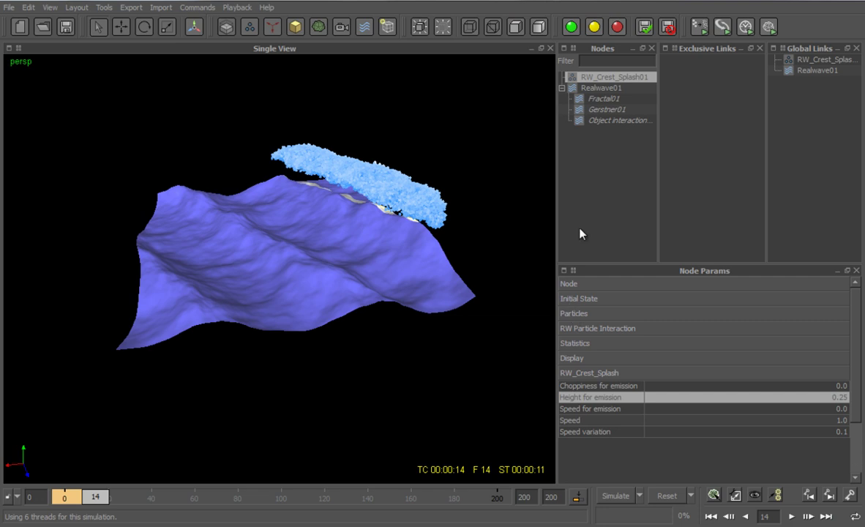
Hide the crest splash particles and compare the Realwave01 surface with and without its foam texture displayed.
click(442, 28)
alt+drag(300, 301, 155, 302)
alt+drag(351, 318, 283, 297)
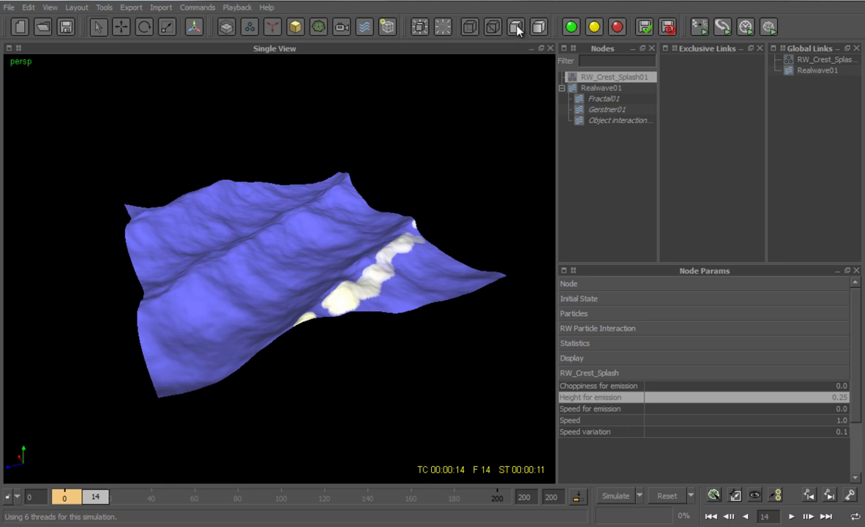
click(577, 88)
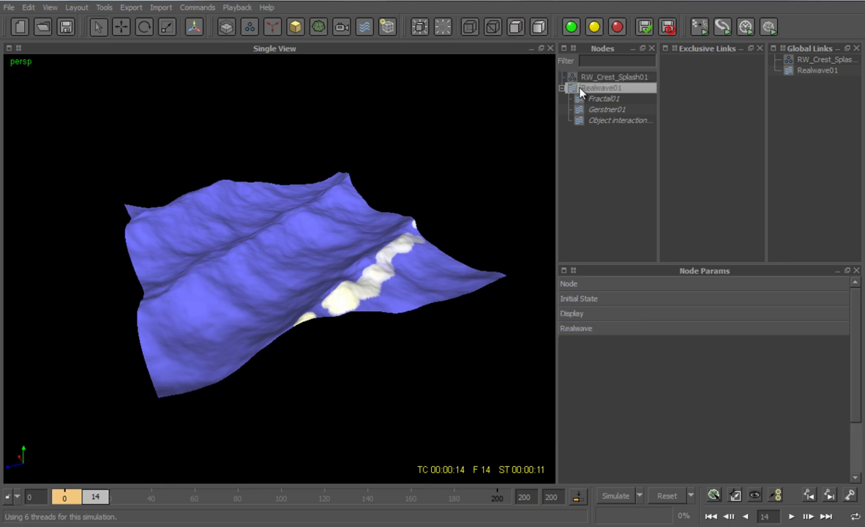
click(516, 29)
click(540, 28)
click(516, 29)
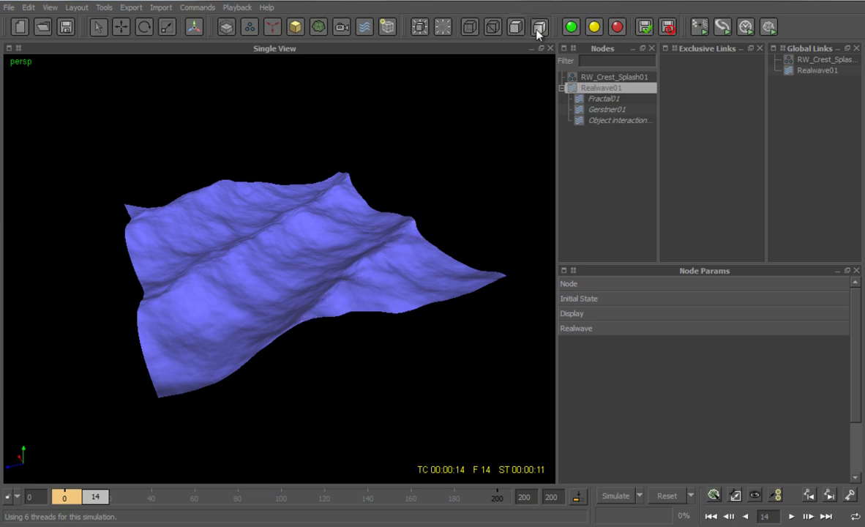
click(538, 27)
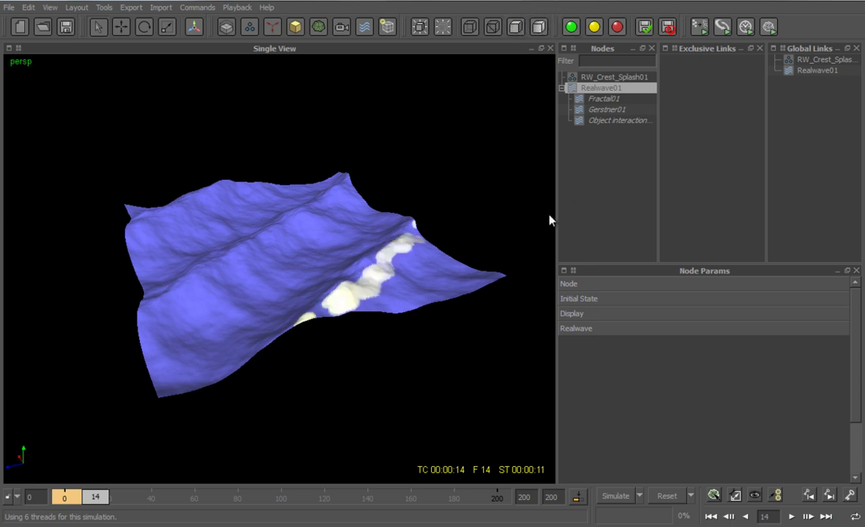
Show the crest splash particles again and examine how they sit above the wave crest.
alt+drag(175, 293, 270, 293)
click(614, 77)
click(422, 27)
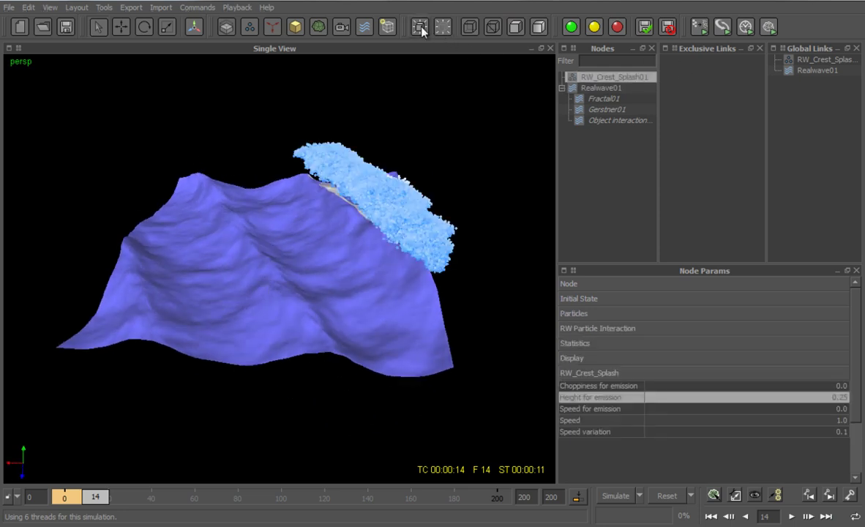
alt+drag(387, 218, 396, 227)
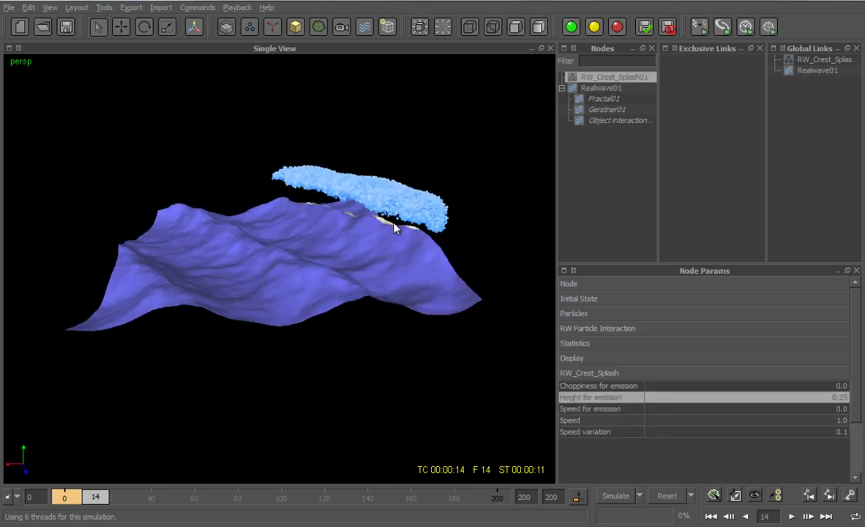
Reset the simulation and add a Gravity daemon to the scene.
click(654, 498)
key(Return)
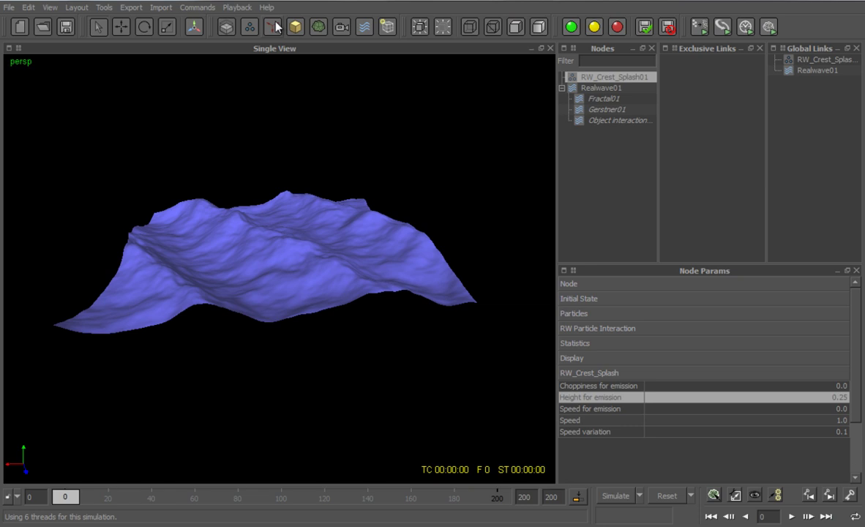
click(274, 27)
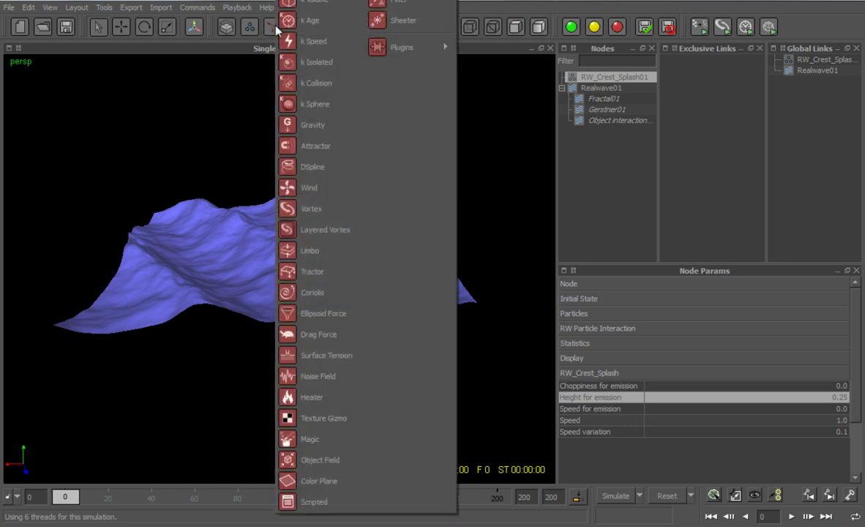
click(317, 126)
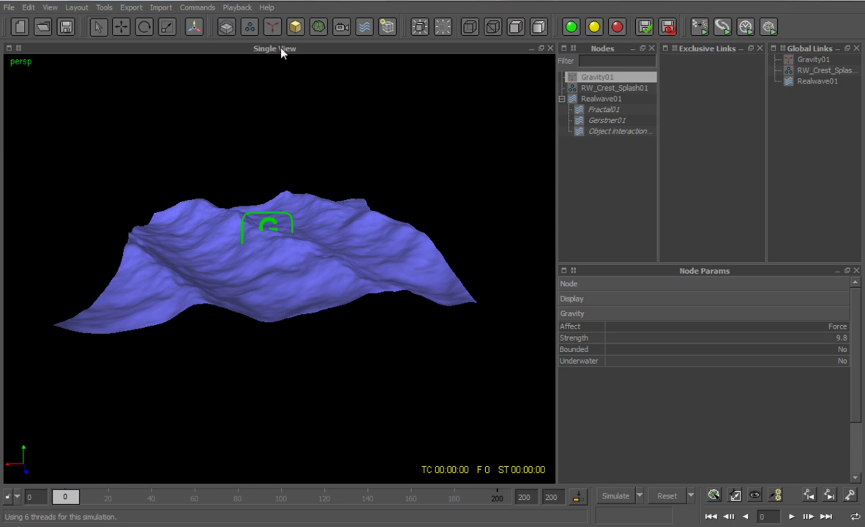
Add a k Age daemon with its Life set to 11 and Variation set to 5.
click(249, 26)
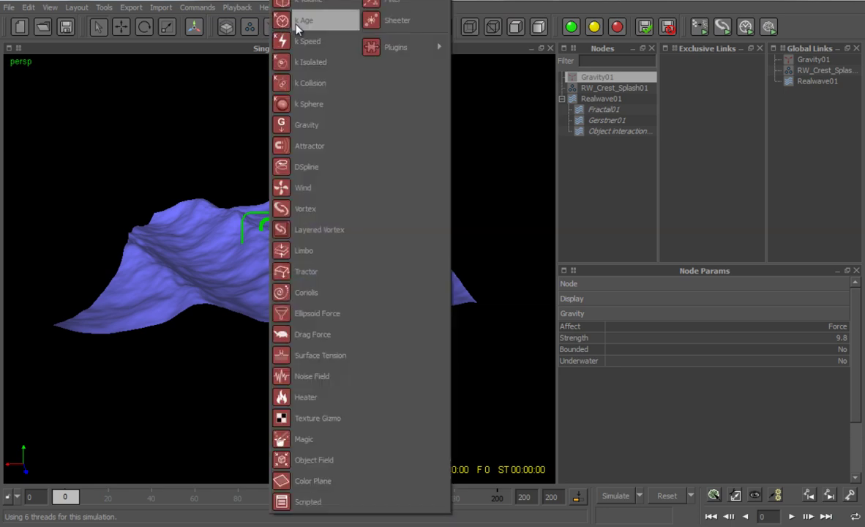
click(297, 22)
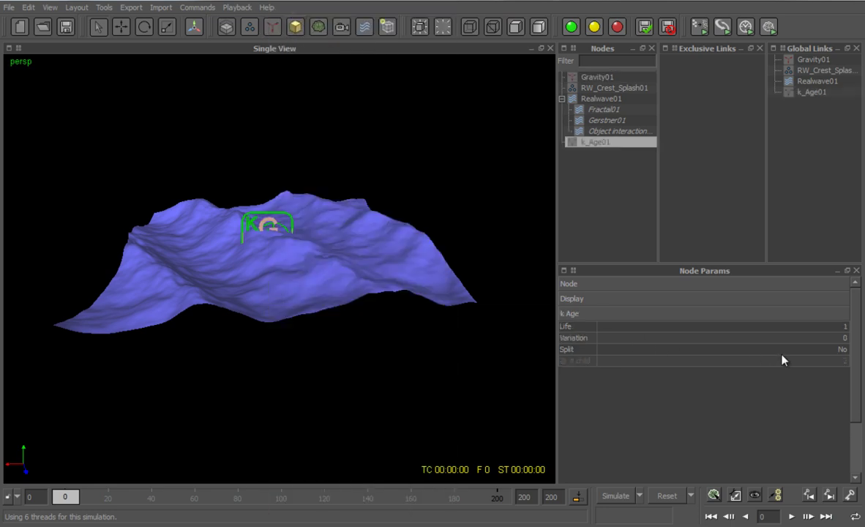
double_click(844, 324)
text(12)
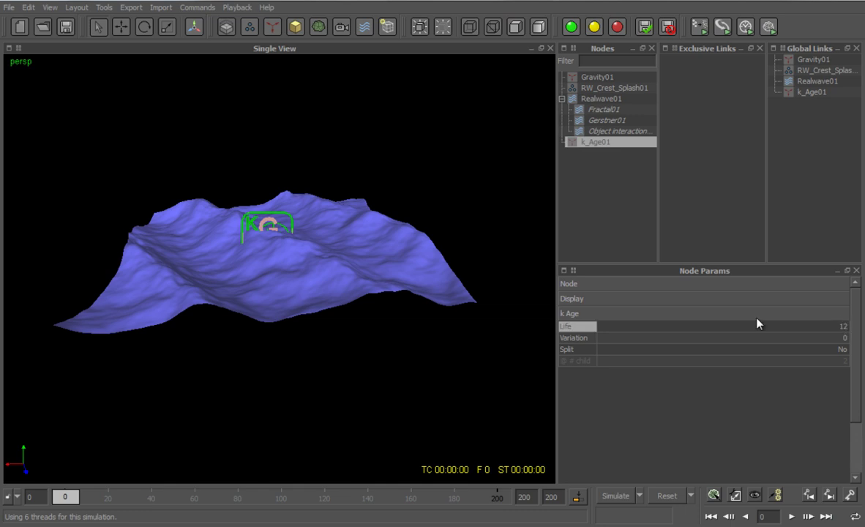
key(BackSpace)
text(1)
key(Tab)
text(5)
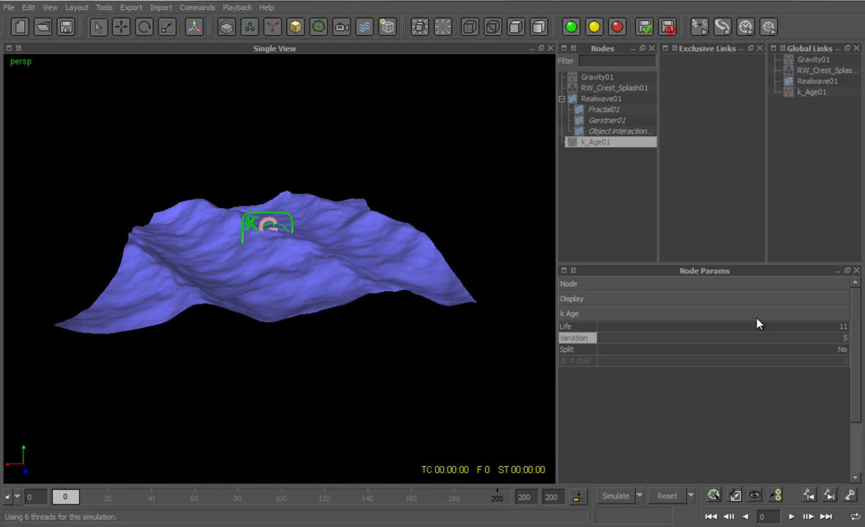
key(Return)
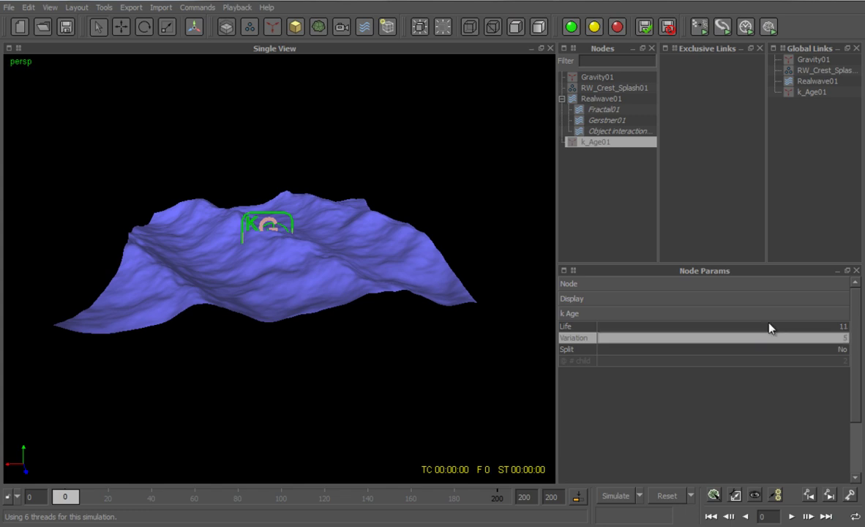
Hide the Gravity01 and k_Age01 daemon icons in the viewport.
ctrl+click(584, 78)
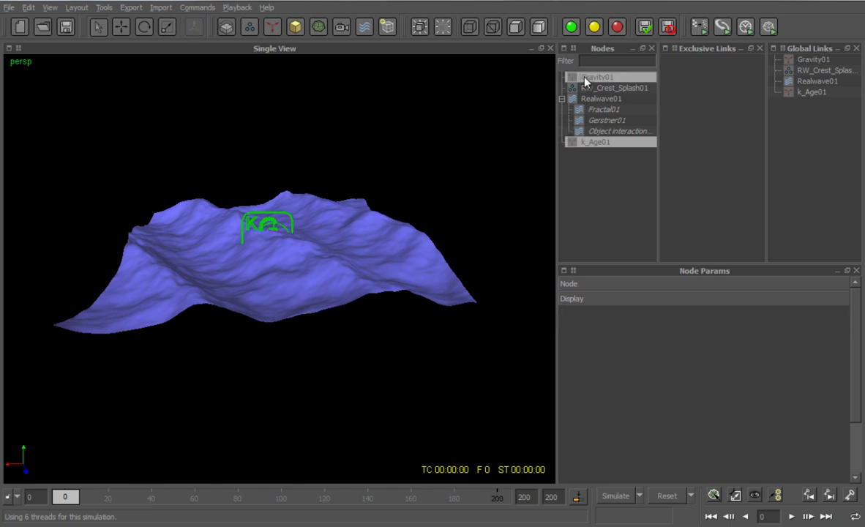
click(442, 27)
alt+drag(342, 237, 359, 242)
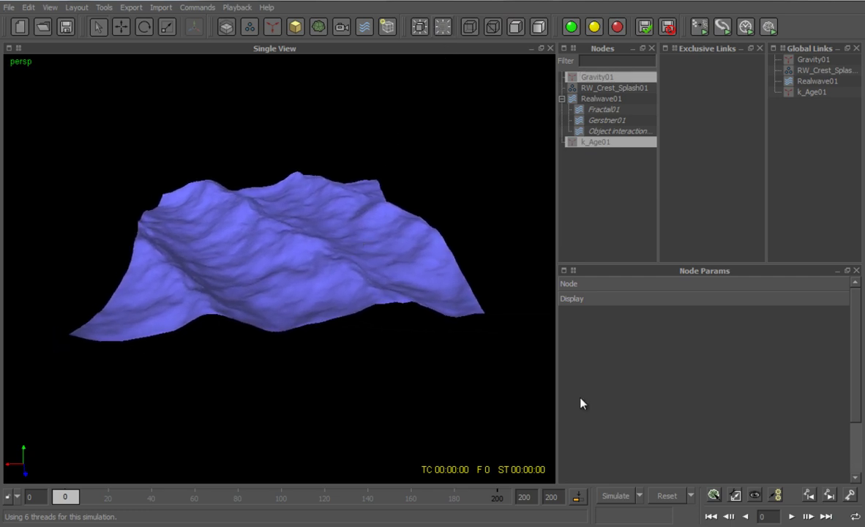
Simulate the scene through frame 200 with the crest splash emitter selected, and play the resulting preview in the Movie Player.
click(602, 499)
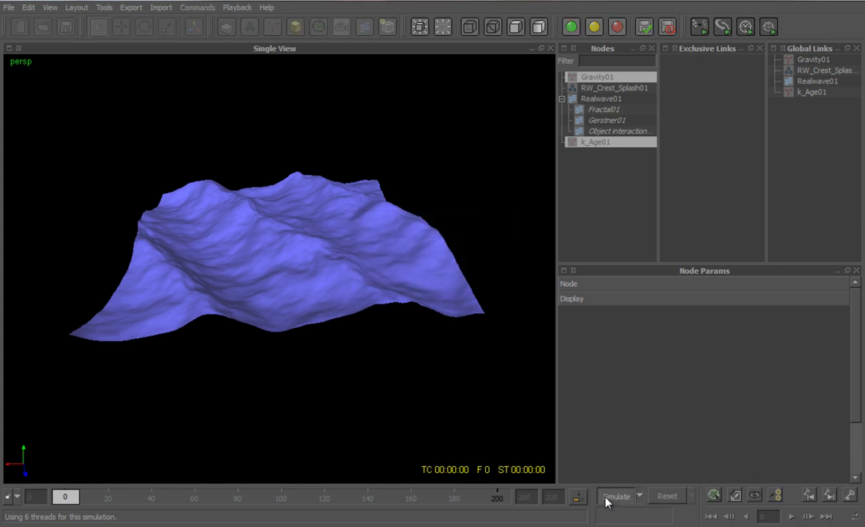
click(587, 88)
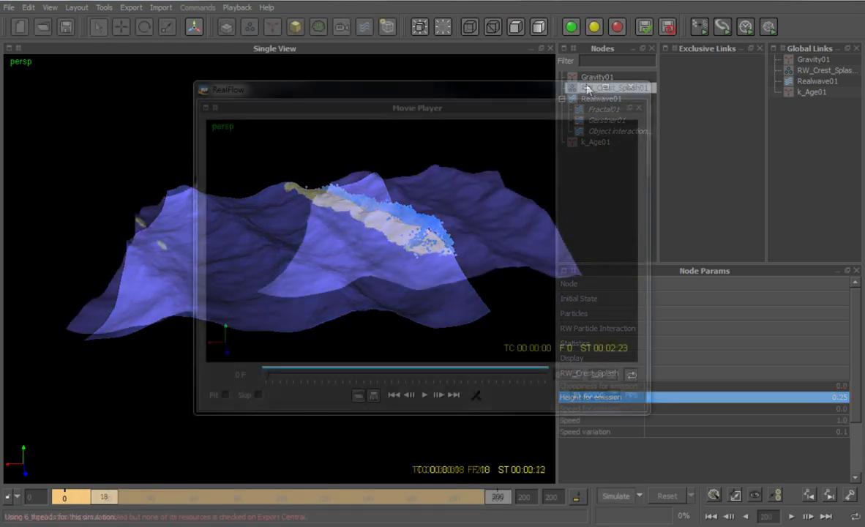
click(425, 395)
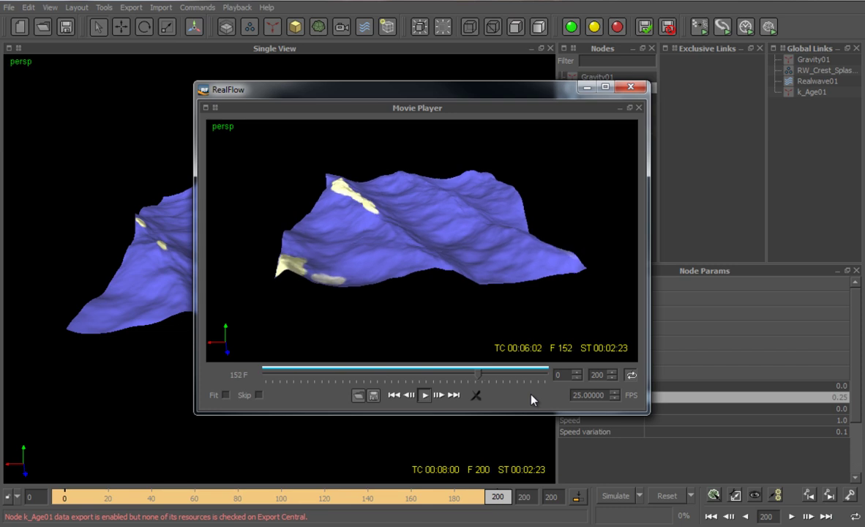
click(422, 395)
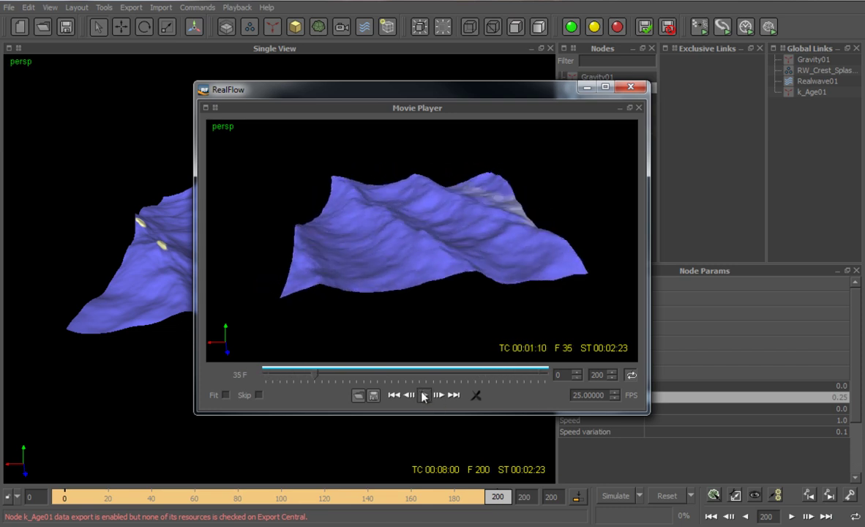